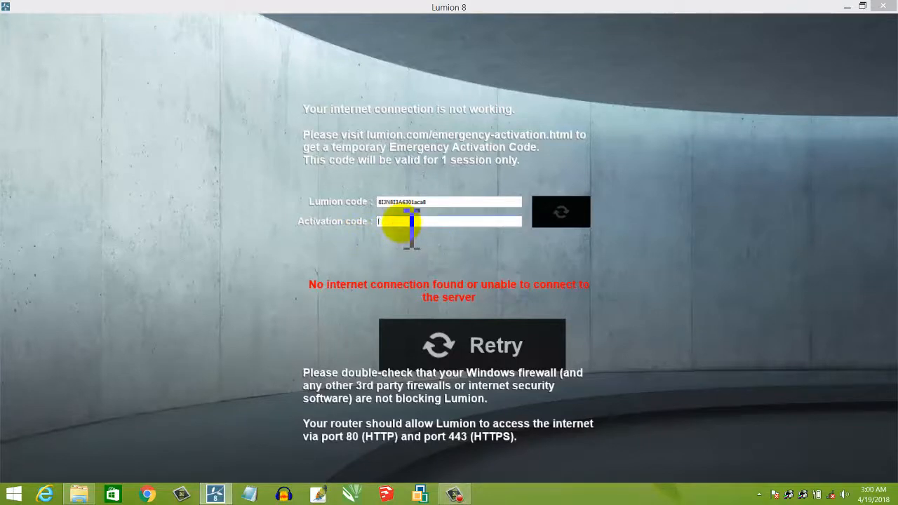
# Step: Enter the activation code in the emergency activation form and submit it
pyautogui.hotkey('ctrl', 'v')
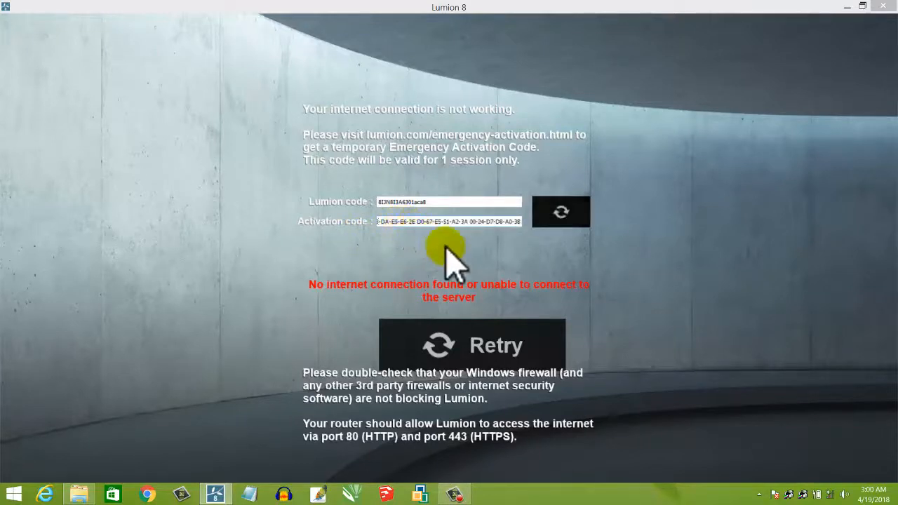
pyautogui.click(555, 214)
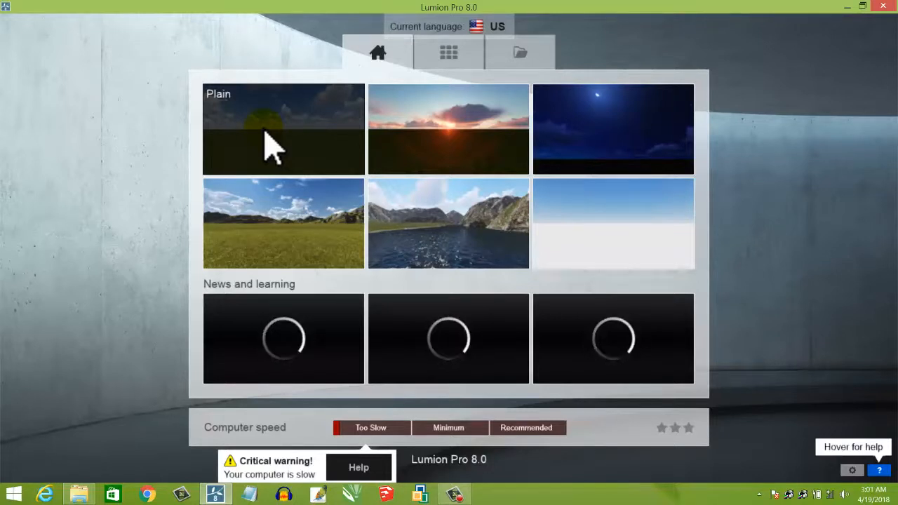
# Step: Start a new scene from the Plain template and import the house model as a new model
pyautogui.click(265, 135)
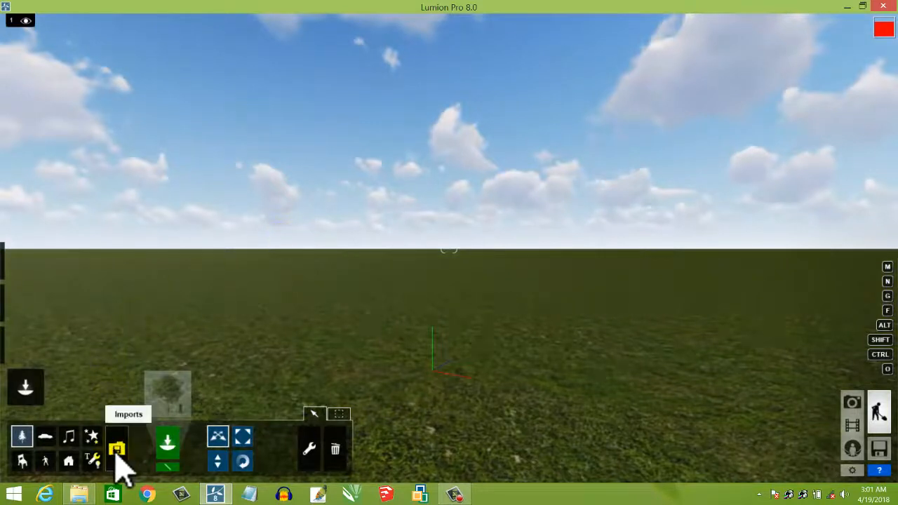
pyautogui.click(116, 449)
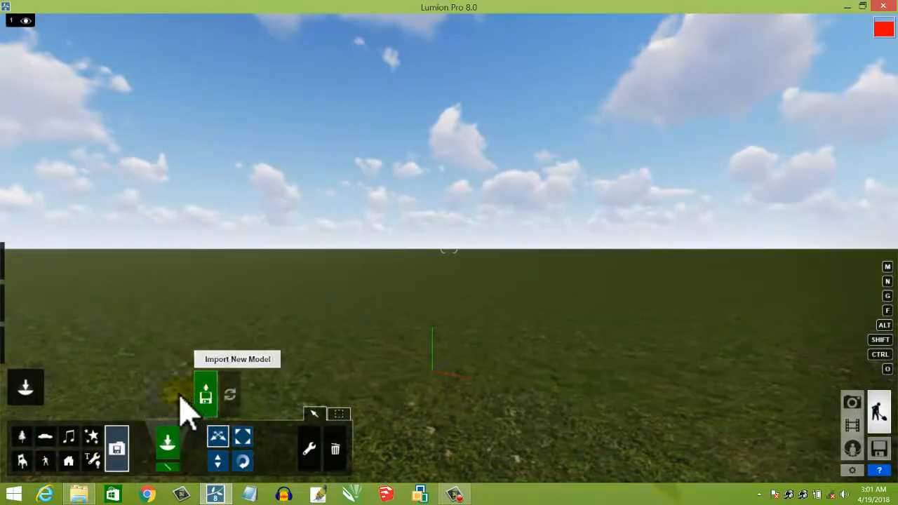
pyautogui.click(205, 396)
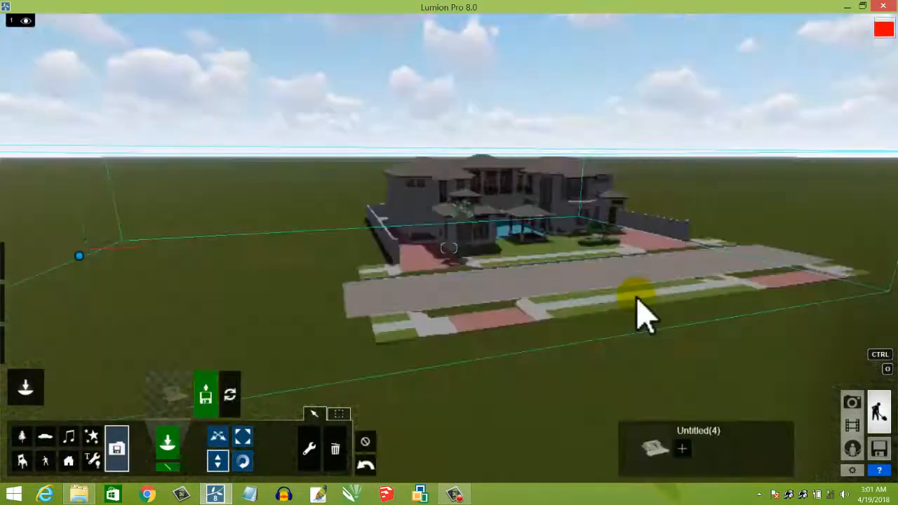
# Step: Turn the sun direction to just south of east and lower the sun height to lengthen the house's shadows
pyautogui.press('d')
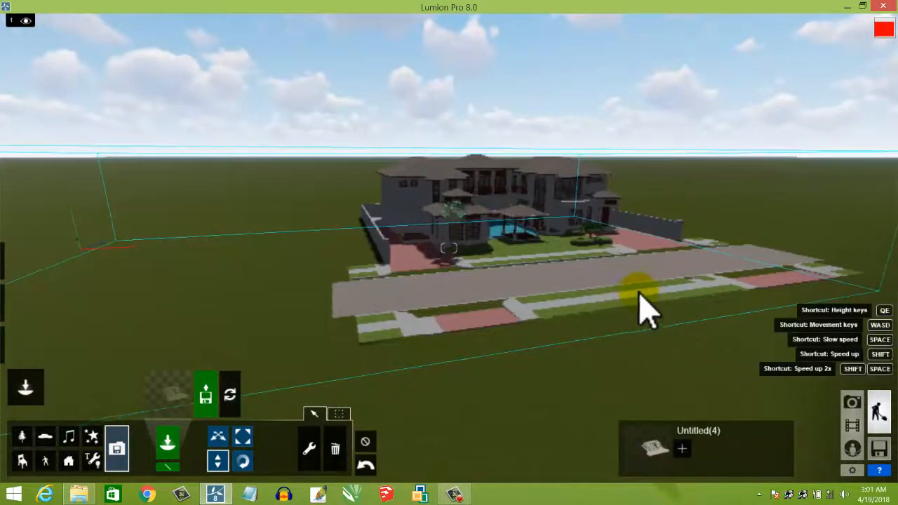
pyautogui.moveTo(644, 276); pyautogui.dragTo(630, 276, button='right')
pyautogui.press('d')
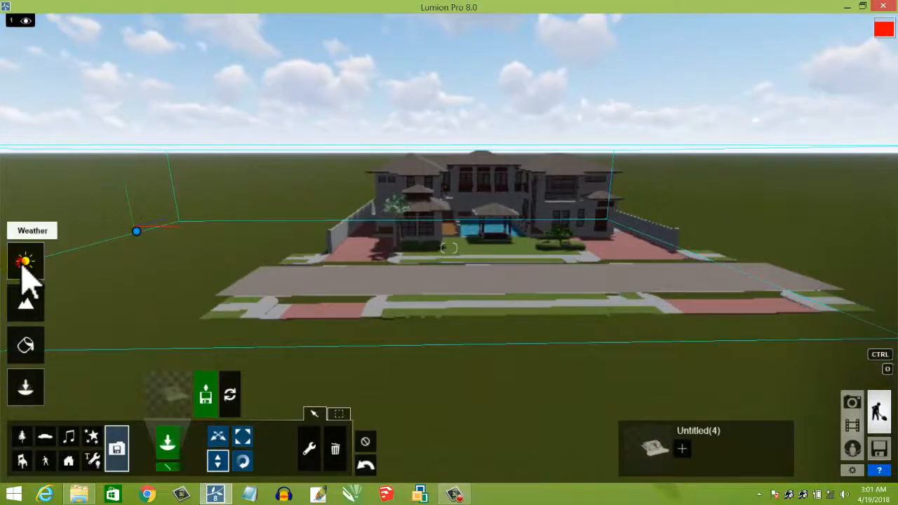
pyautogui.click(24, 267)
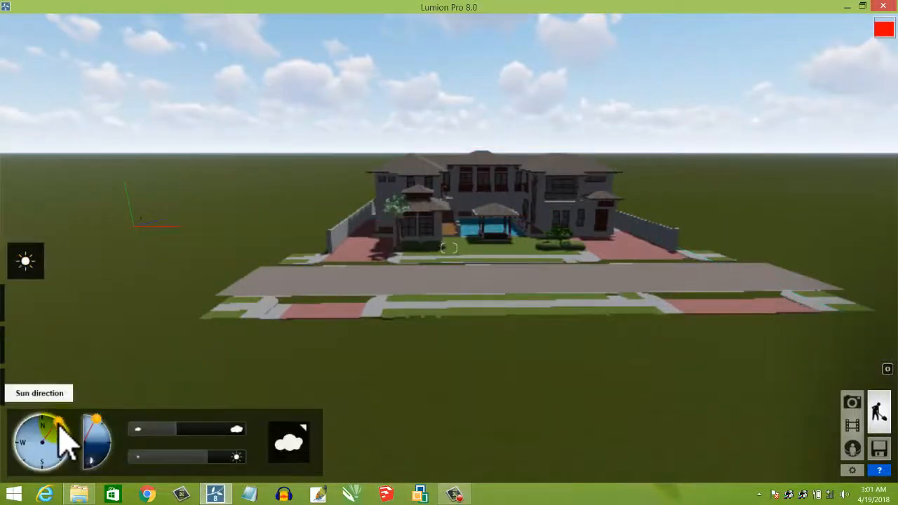
pyautogui.moveTo(68, 446); pyautogui.dragTo(68, 457)
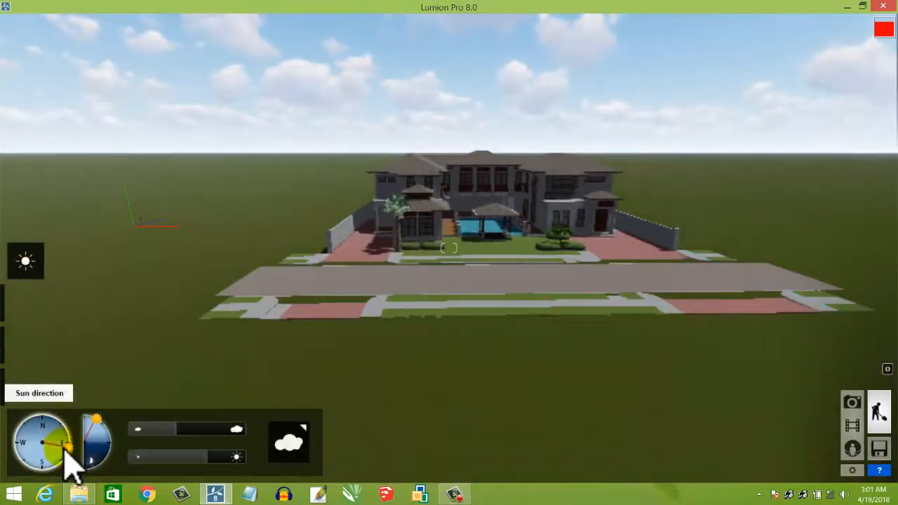
pyautogui.moveTo(101, 423); pyautogui.dragTo(106, 428)
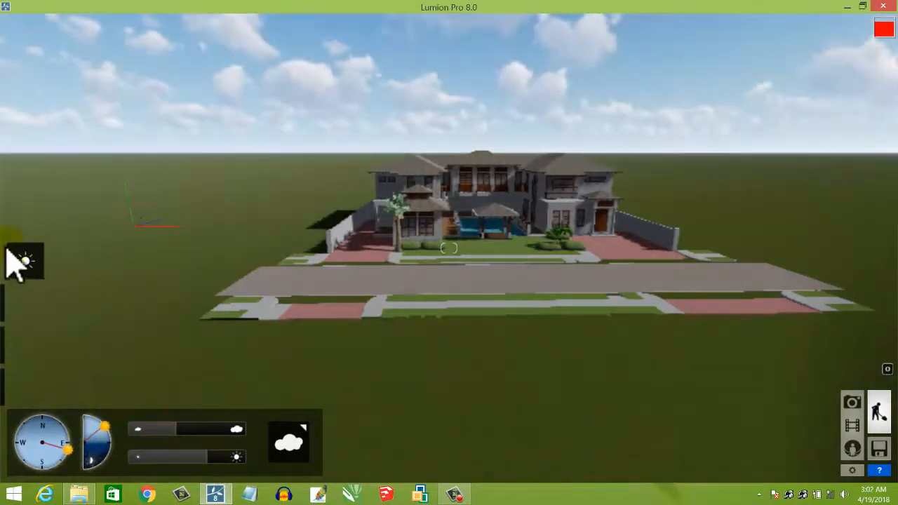
# Step: Raise the sun brightness to 0.9 and choose the third cloud preset in the first row
pyautogui.moveTo(23, 260)
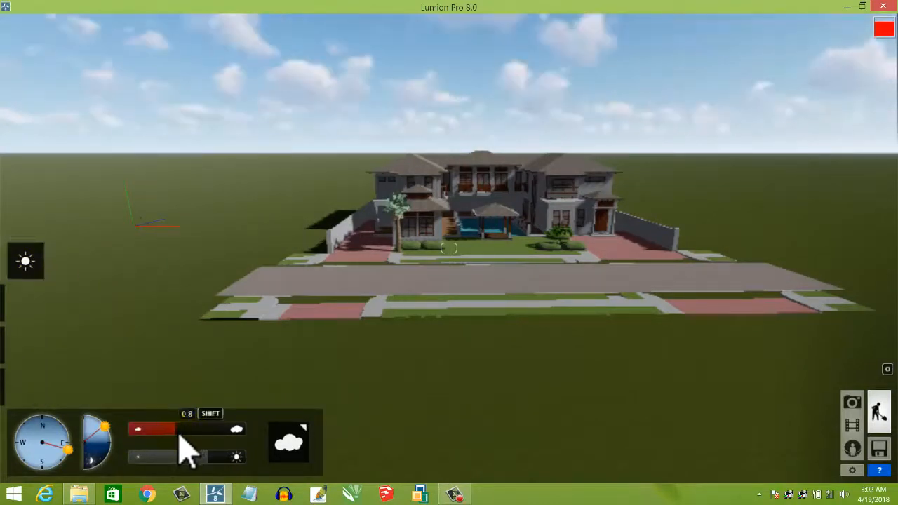
pyautogui.moveTo(209, 463); pyautogui.dragTo(238, 457)
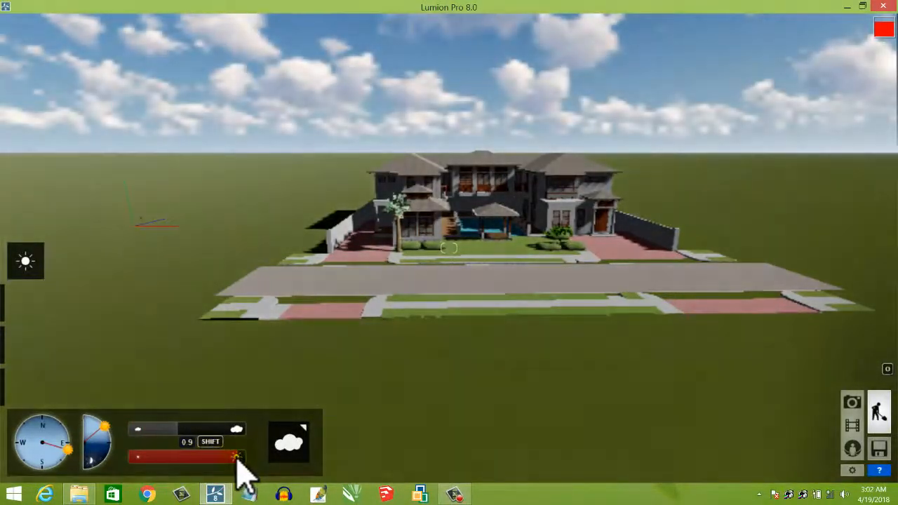
pyautogui.click(291, 449)
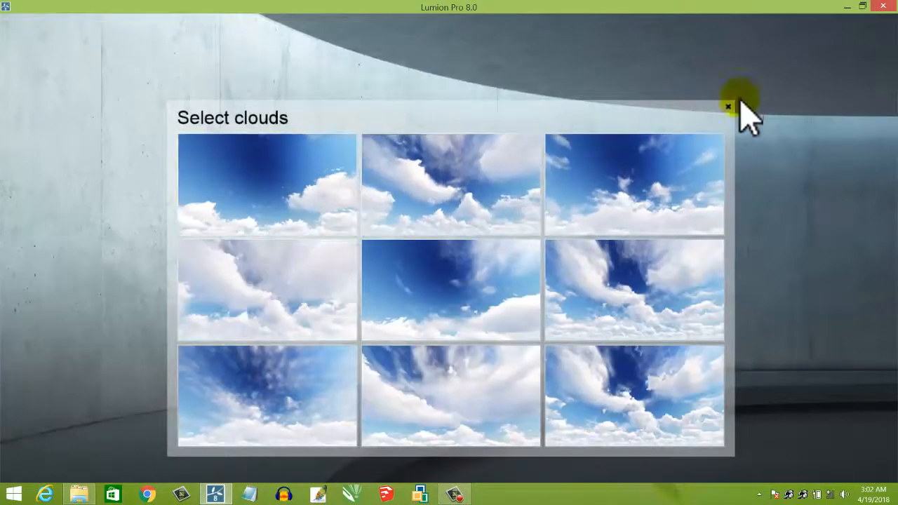
pyautogui.click(674, 151)
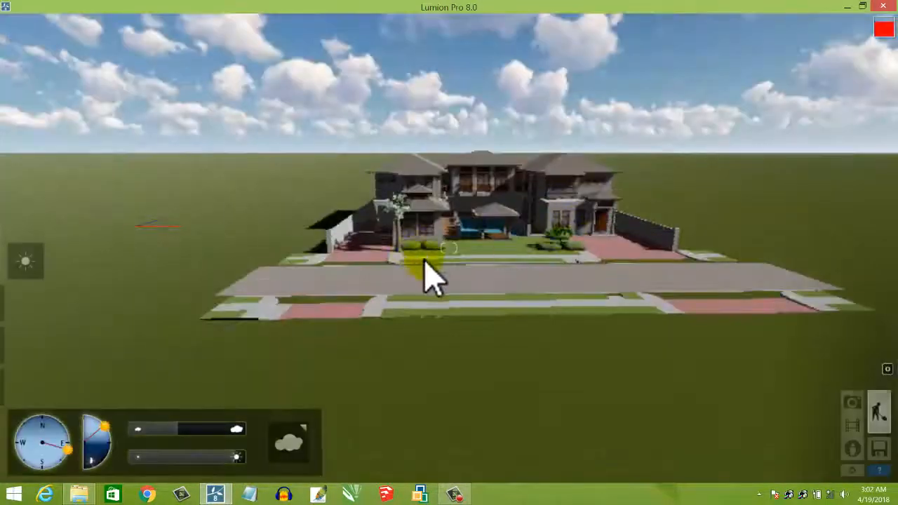
# Step: Apply the outdoor material Asphalt 010C 1024 to the road in front of the house
pyautogui.scroll(3, 429, 270)
pyautogui.scroll(-3, 429, 271)
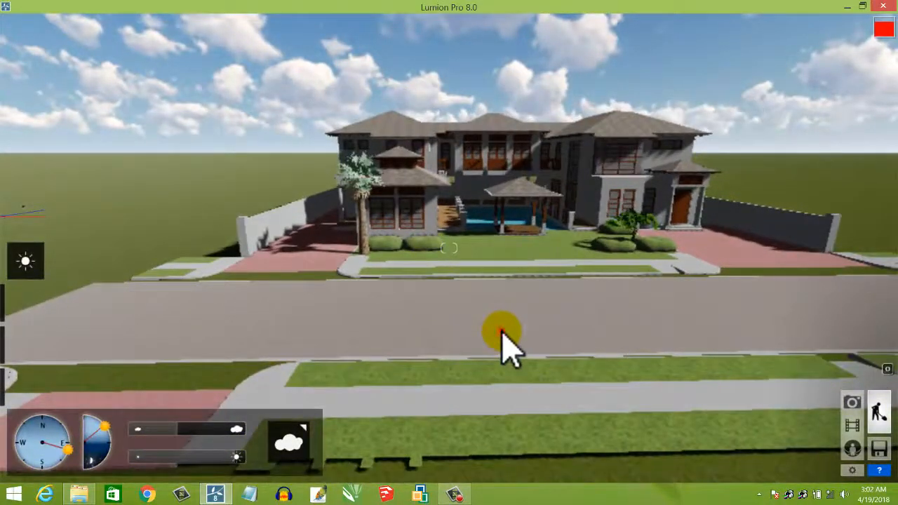
pyautogui.click(25, 346)
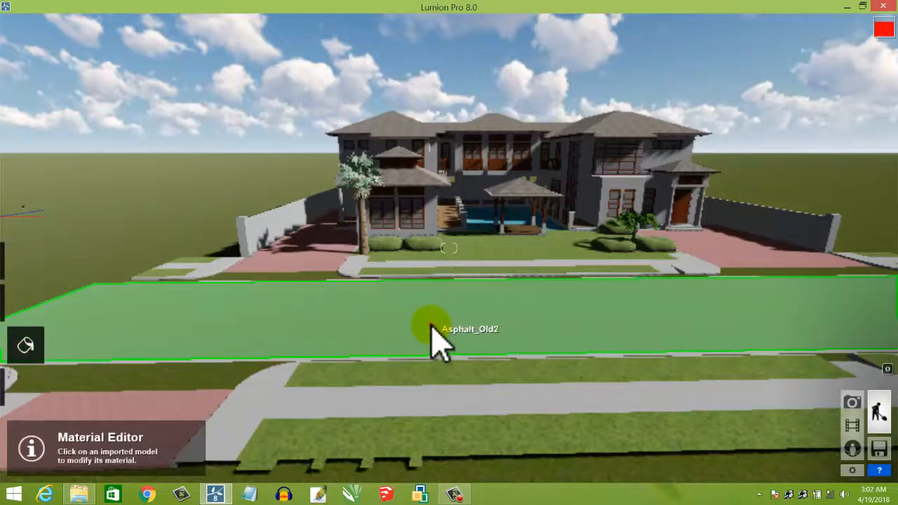
pyautogui.click(435, 340)
pyautogui.click(57, 127)
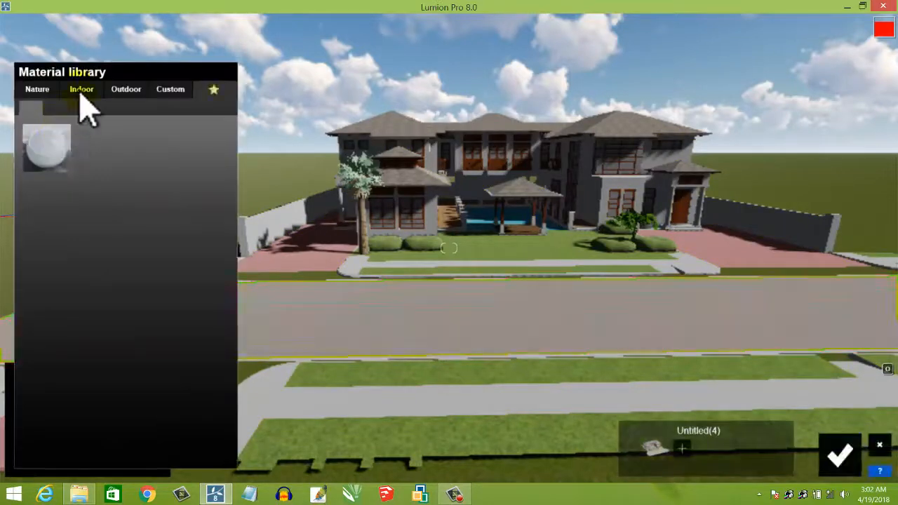
pyautogui.click(133, 89)
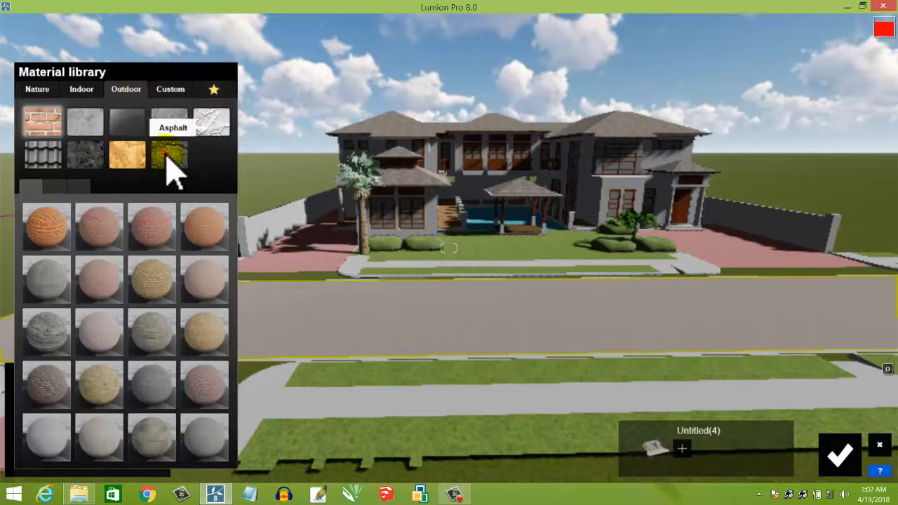
pyautogui.click(166, 156)
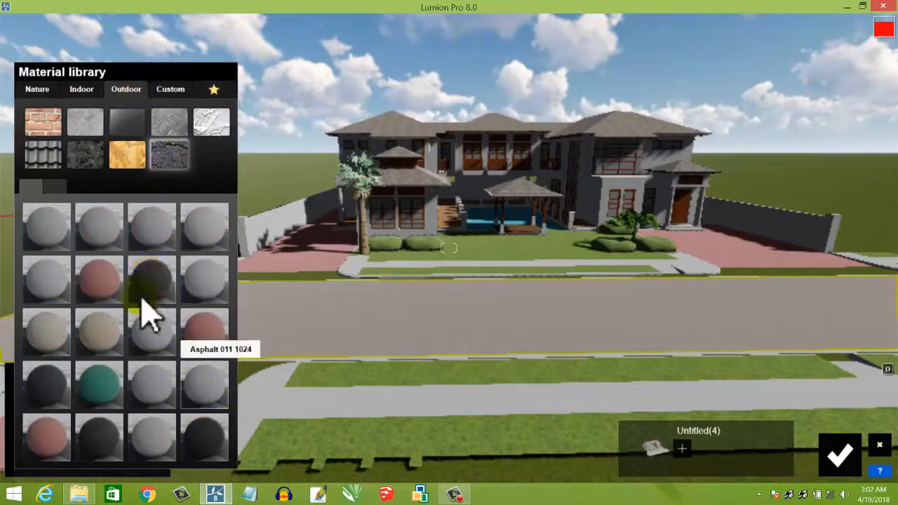
pyautogui.click(41, 393)
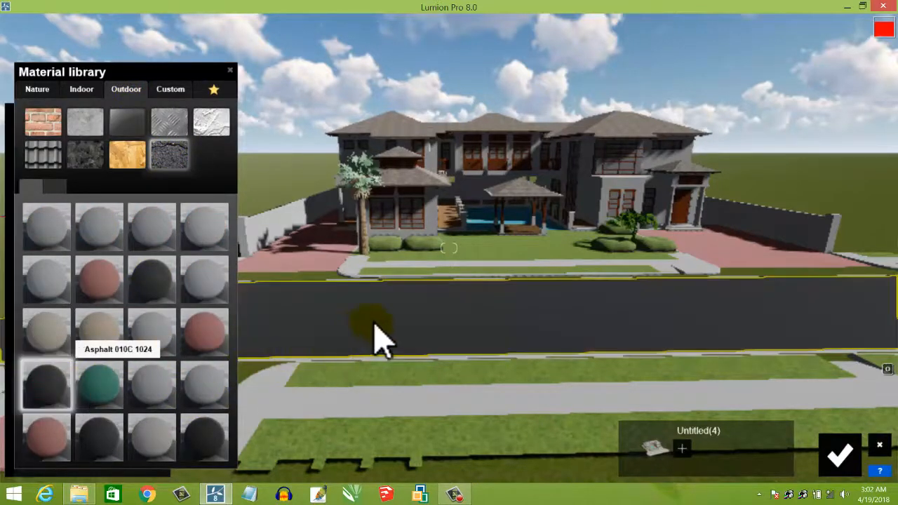
# Step: Apply the nature grass material Landscape 05 D to the lawn and the roadside grass strips
pyautogui.click(446, 381)
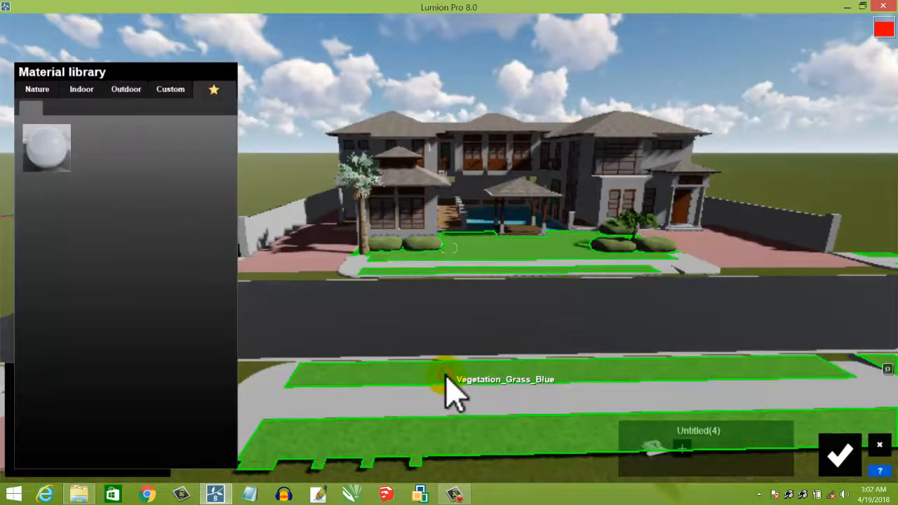
pyautogui.click(118, 97)
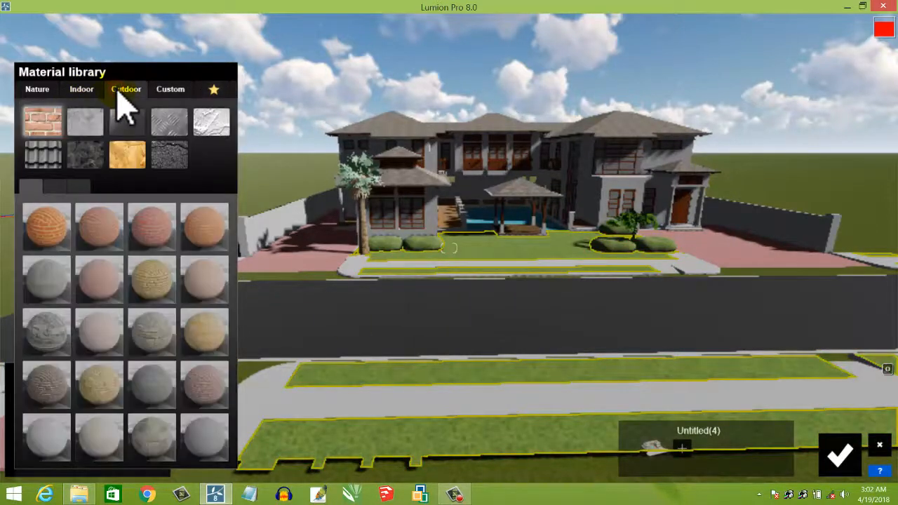
pyautogui.click(40, 93)
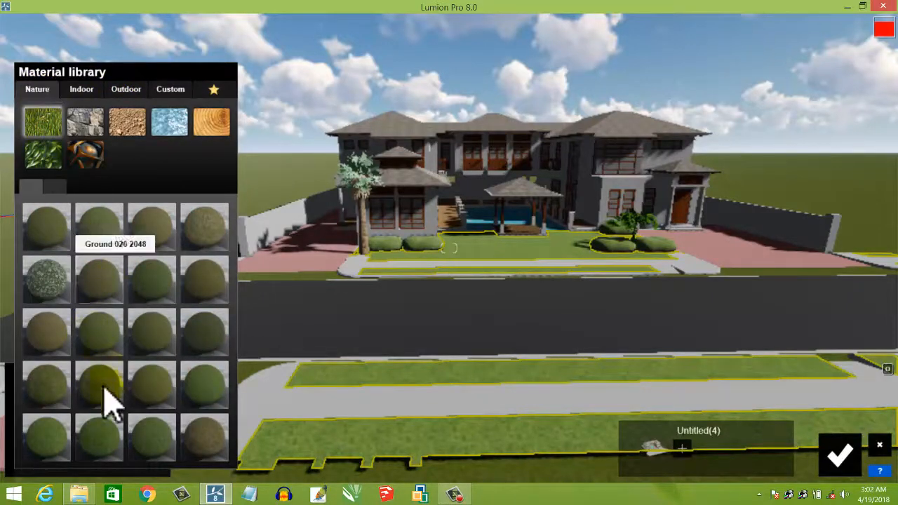
pyautogui.click(56, 185)
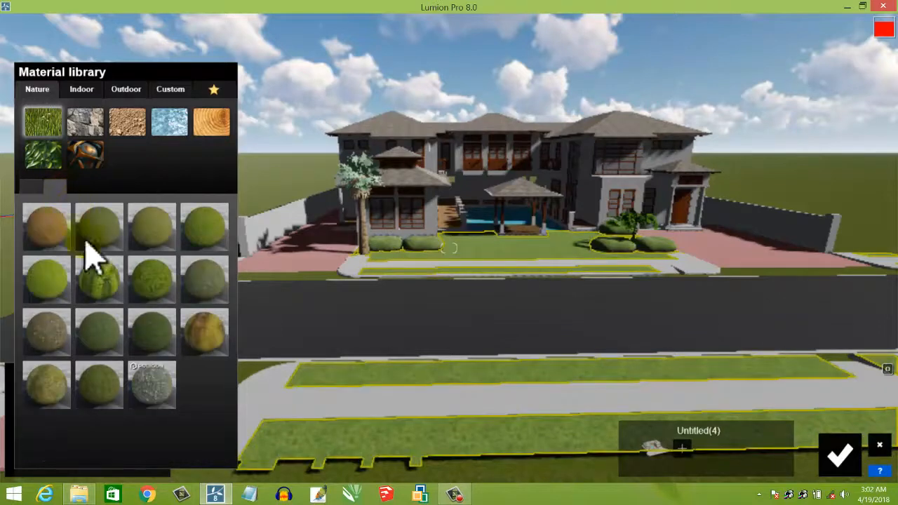
pyautogui.click(207, 228)
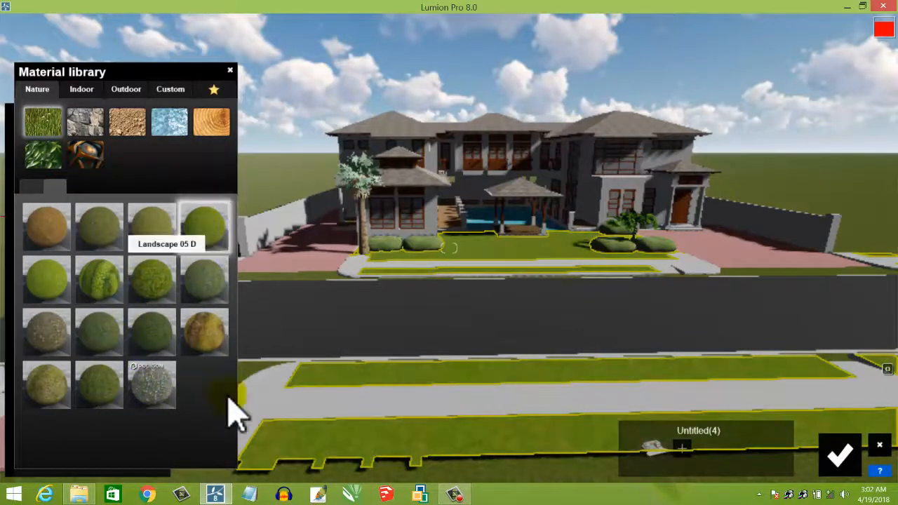
# Step: Increase the grass material's texture scale slightly and save the material changes
pyautogui.click(291, 449)
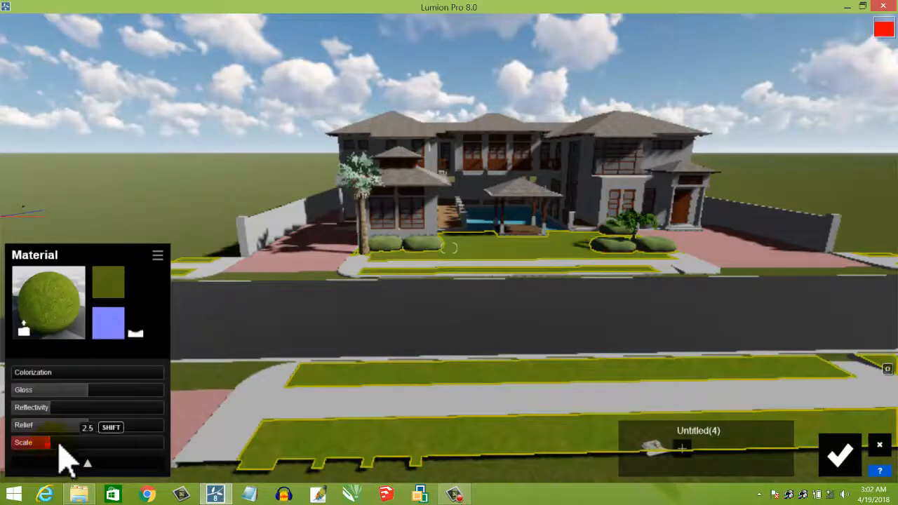
pyautogui.moveTo(59, 445); pyautogui.dragTo(67, 444)
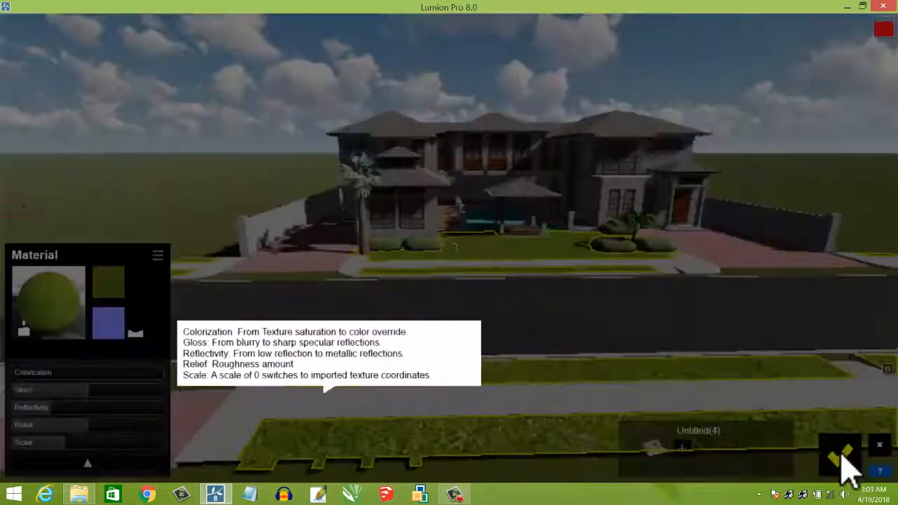
pyautogui.click(842, 460)
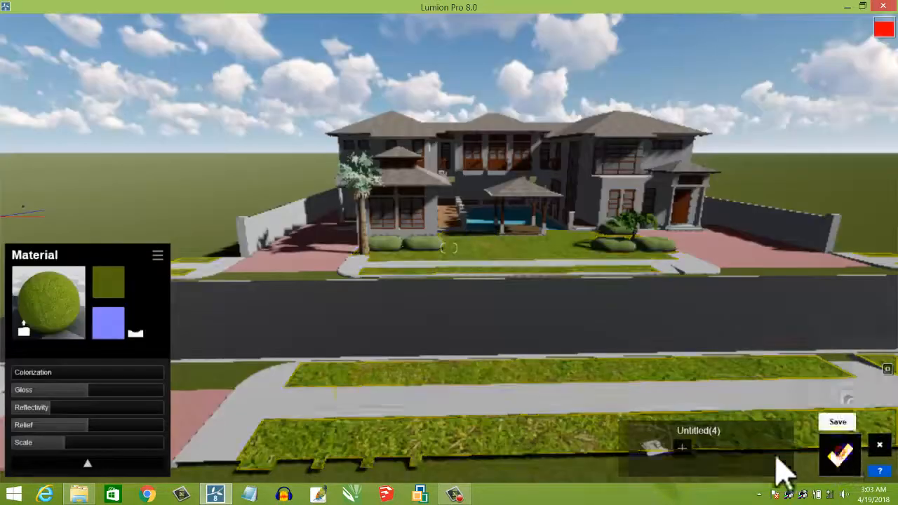
pyautogui.scroll(-3, 232, 308)
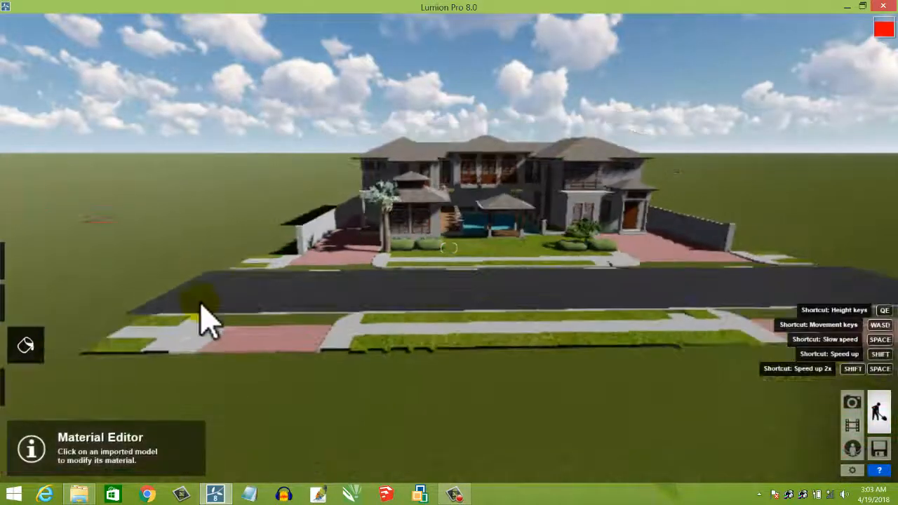
pyautogui.click(27, 390)
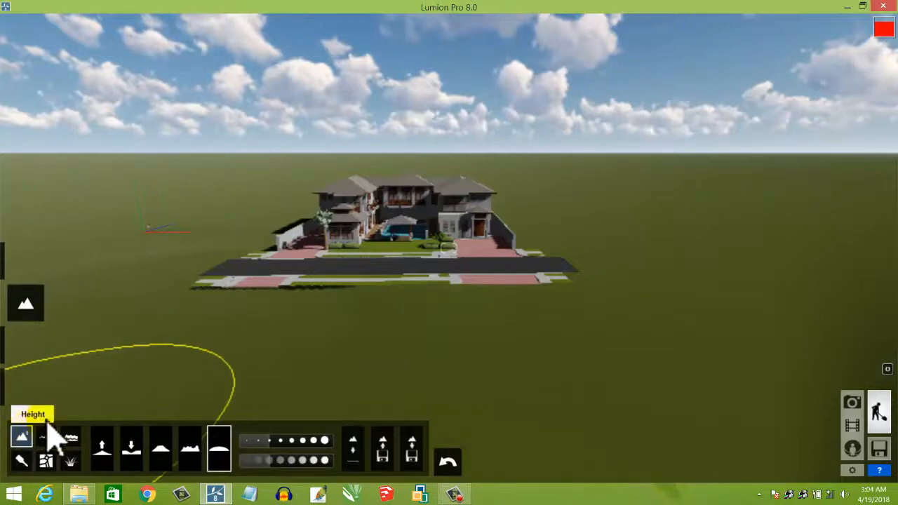
pyautogui.moveTo(21, 330)
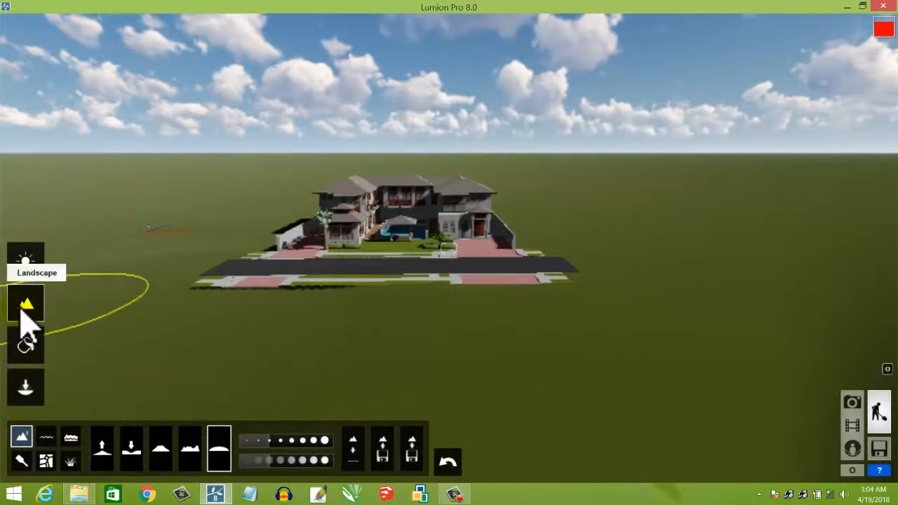
# Step: Apply a reddish-brown indoor wood material to the house's doors, window frames and gazebo posts
pyautogui.scroll(-5, 375, 237)
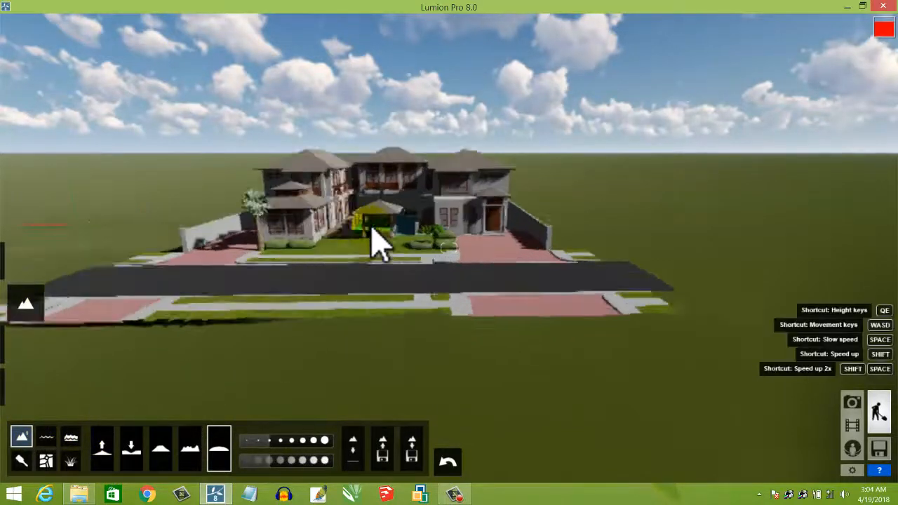
pyautogui.scroll(-3, 375, 237)
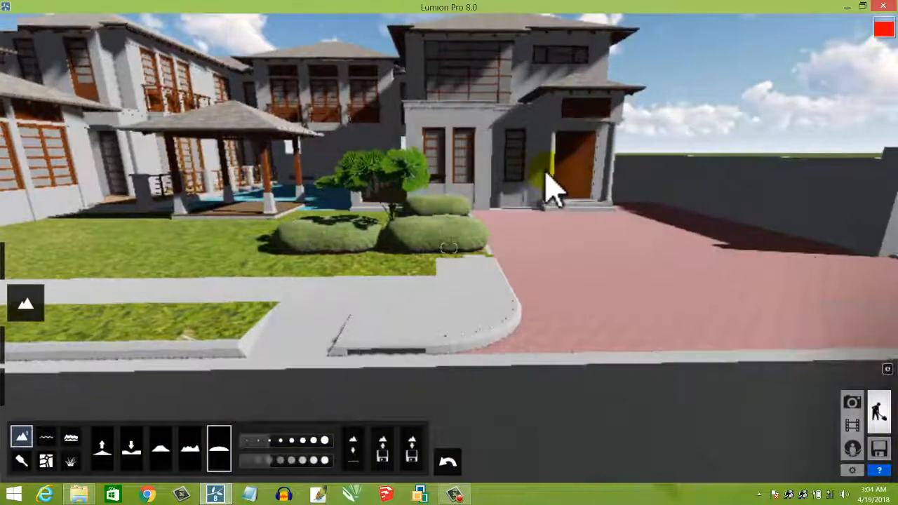
pyautogui.moveTo(28, 370)
pyautogui.click(26, 344)
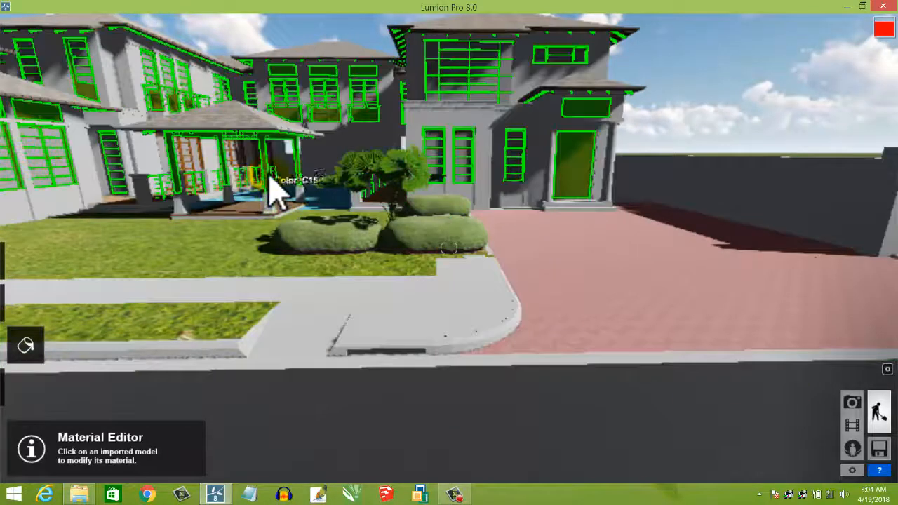
pyautogui.click(272, 188)
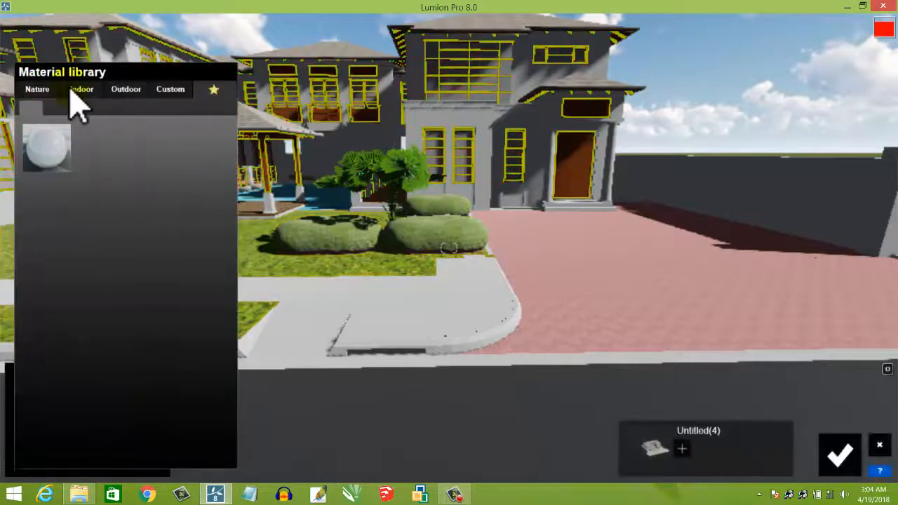
pyautogui.click(83, 90)
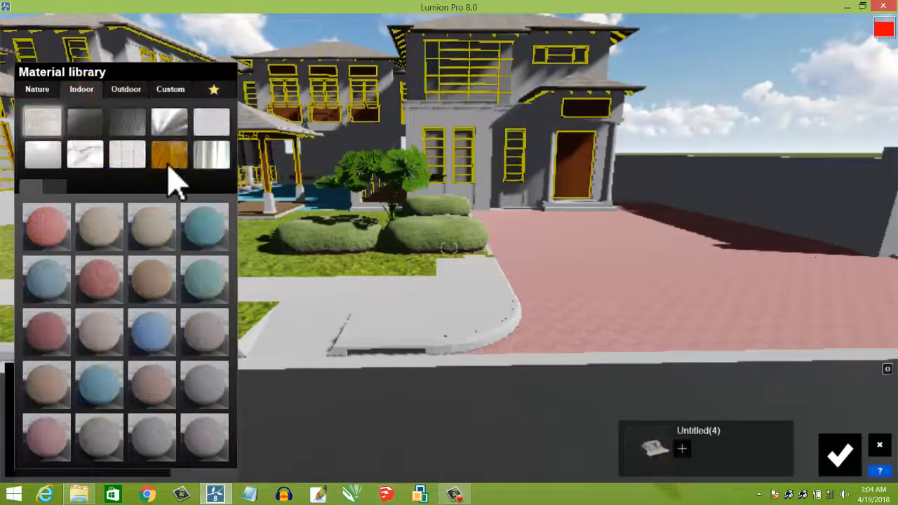
pyautogui.click(169, 161)
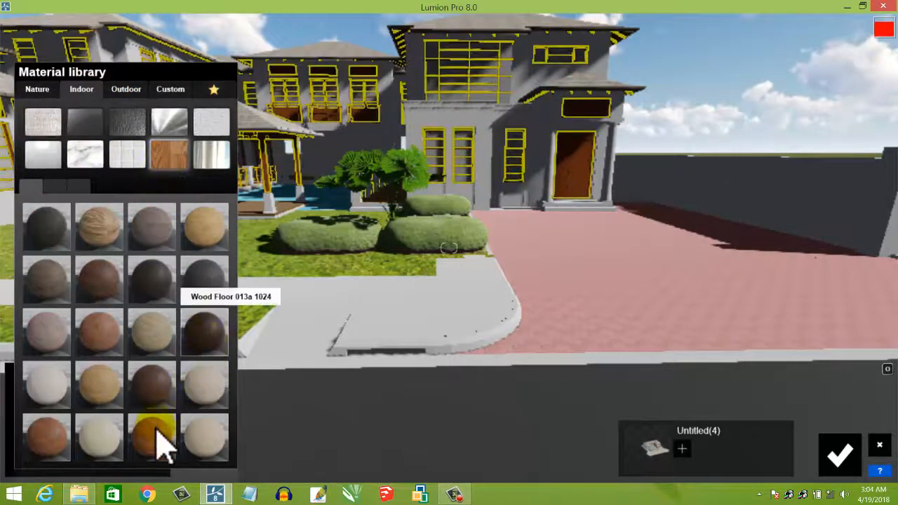
pyautogui.moveTo(155, 456); pyautogui.dragTo(271, 327)
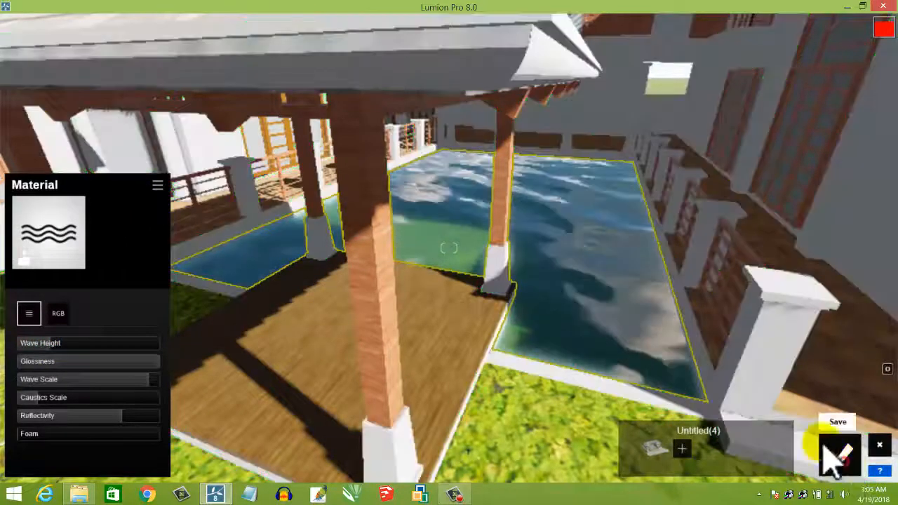
# Step: Save the pool's water material and lower the terrain beneath the pool
pyautogui.click(839, 456)
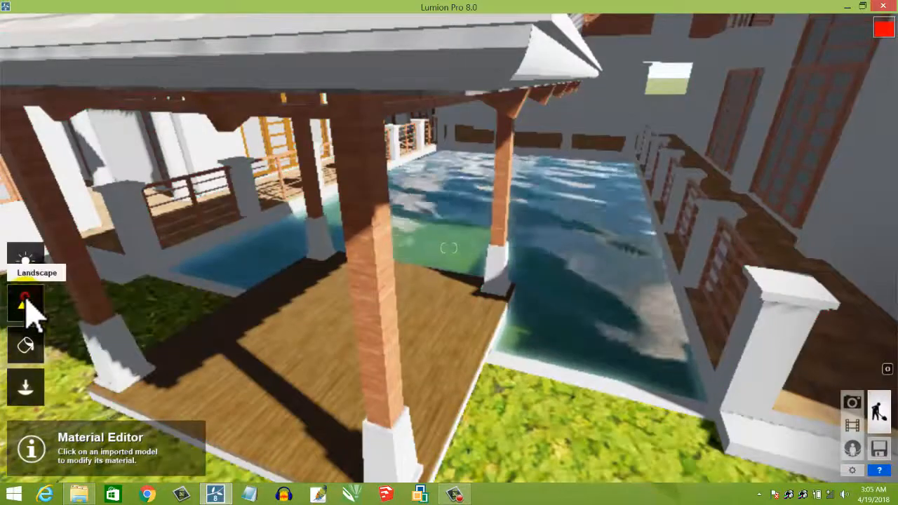
pyautogui.click(32, 312)
pyautogui.click(131, 453)
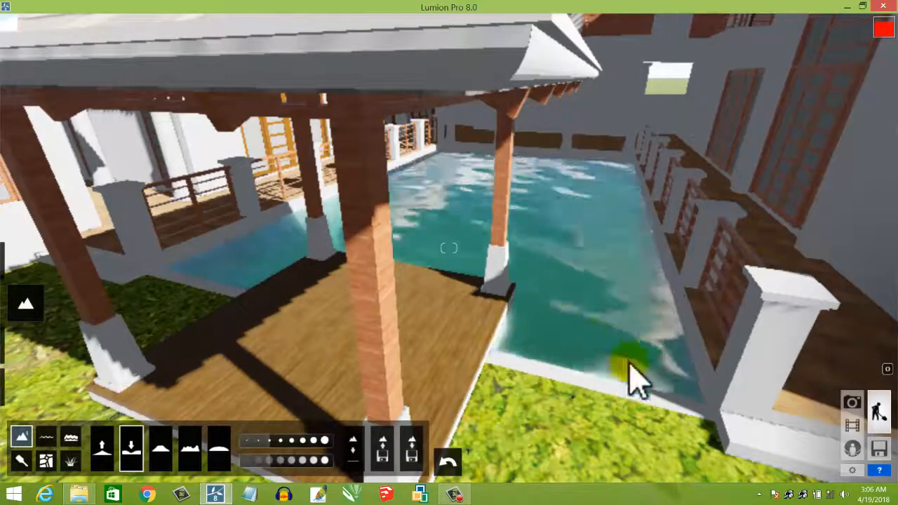
# Step: Reopen the pool's water material and reduce its glossiness to just under half and its reflectivity slightly
pyautogui.click(25, 346)
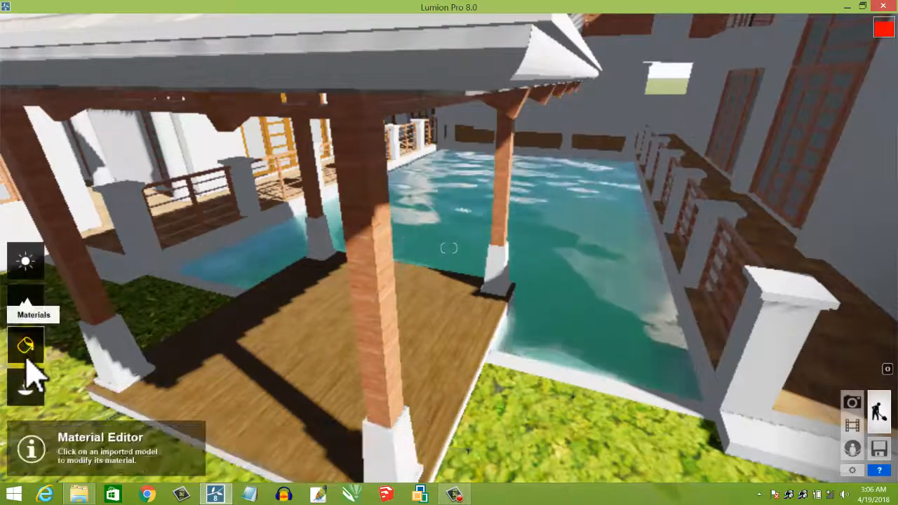
pyautogui.click(594, 291)
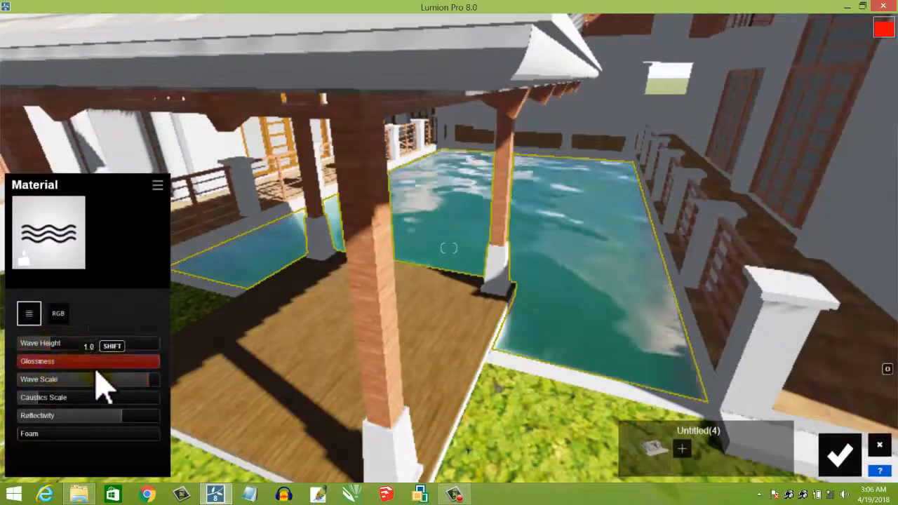
pyautogui.moveTo(161, 366); pyautogui.dragTo(75, 365)
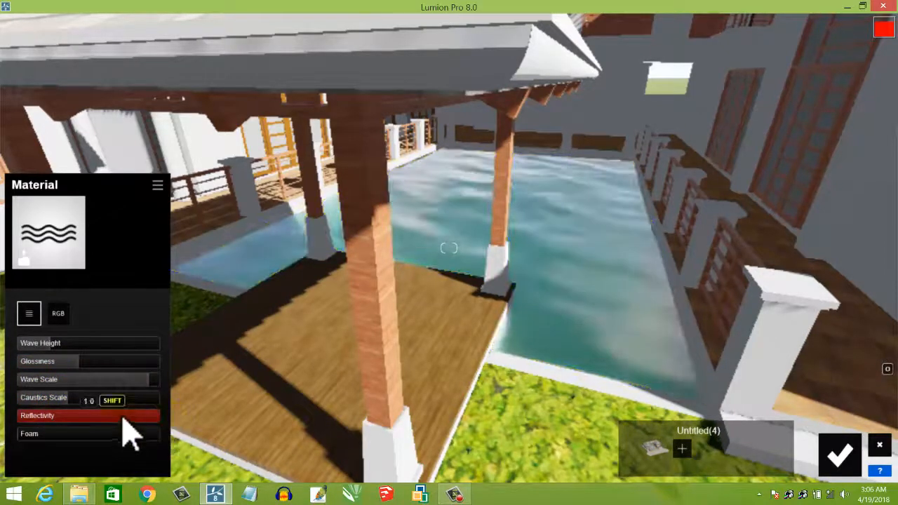
pyautogui.moveTo(124, 419); pyautogui.dragTo(83, 421)
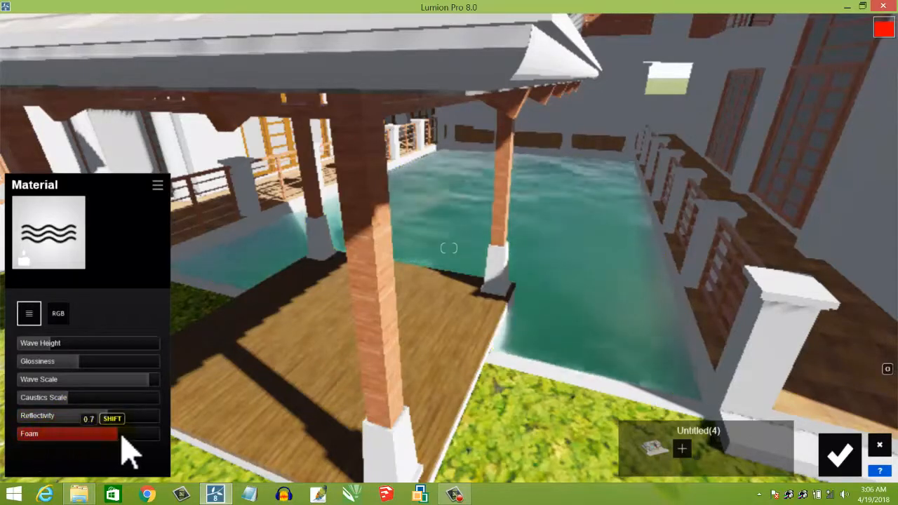
# Step: Try purple and bright blue for the pool water, raise its color density, and settle on a muted grey-blue
pyautogui.click(59, 314)
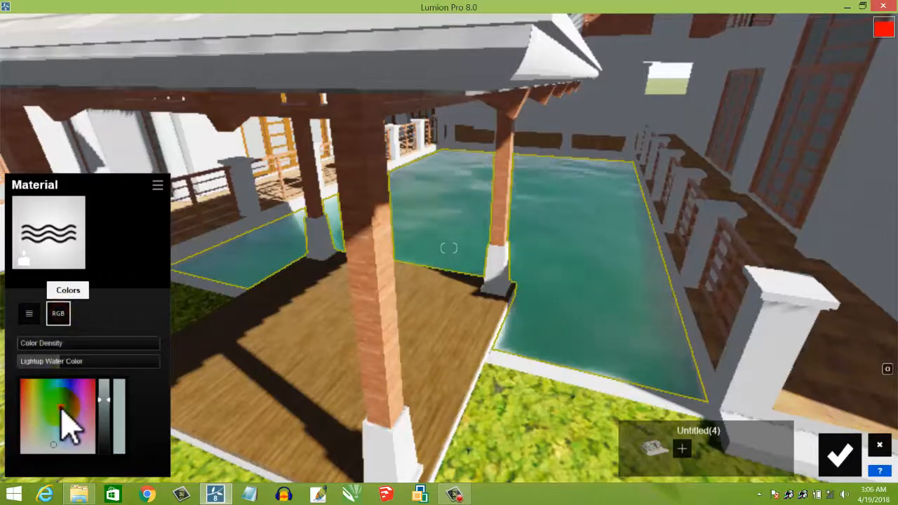
pyautogui.click(61, 408)
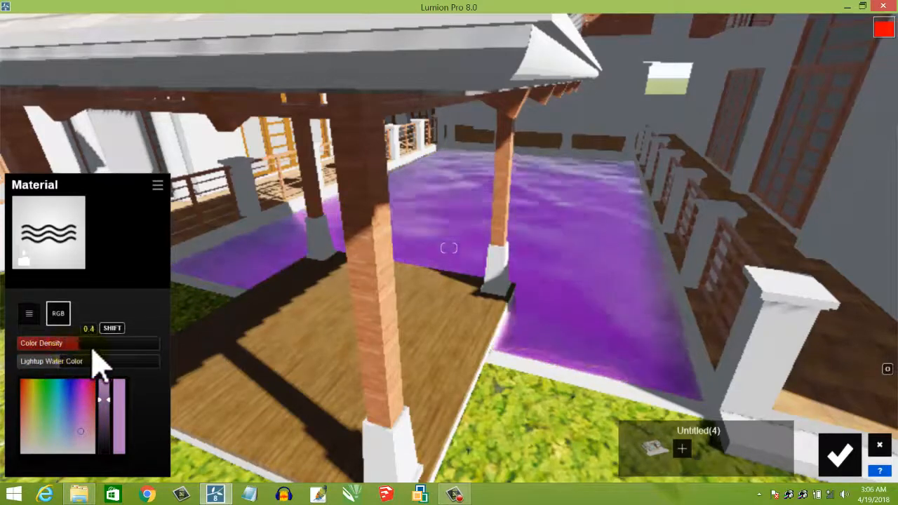
pyautogui.click(28, 314)
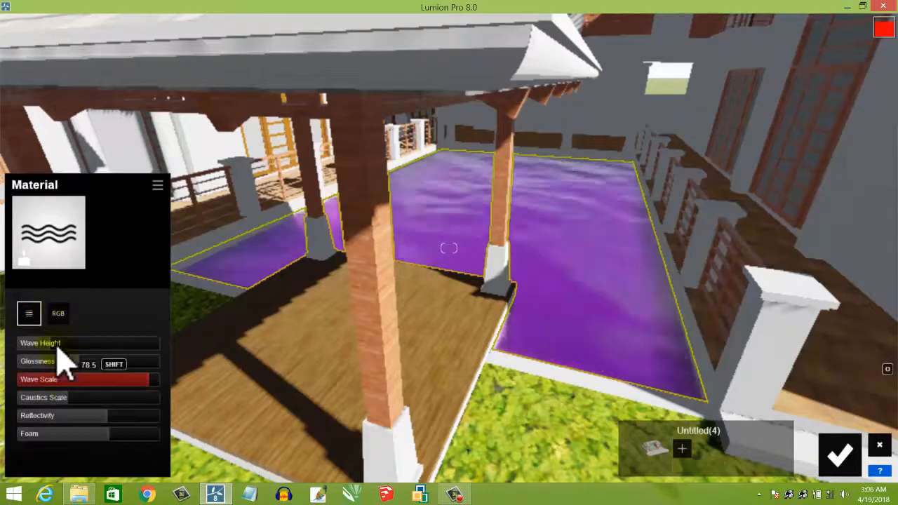
pyautogui.click(58, 315)
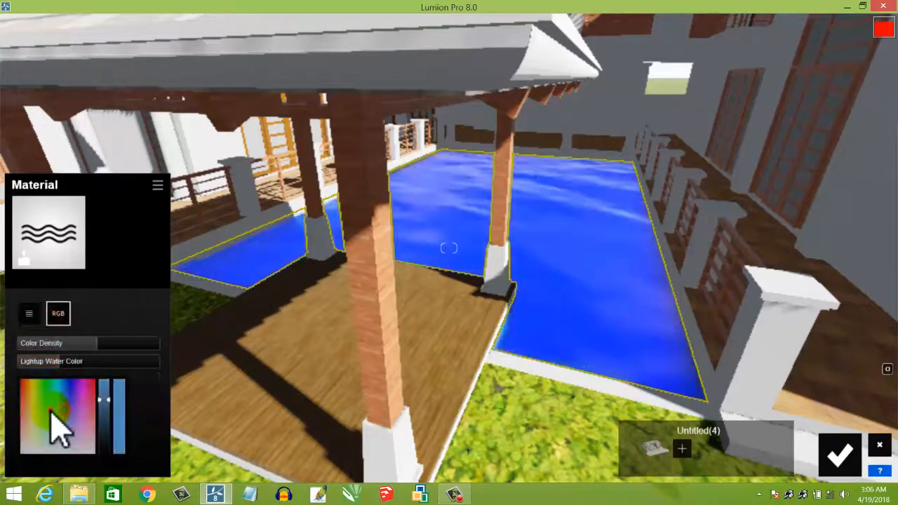
pyautogui.moveTo(50, 413); pyautogui.dragTo(56, 442)
# Step: Apply the grey outdoor brick material in the second row, first column, to the walkway beside the pool
pyautogui.press('s')
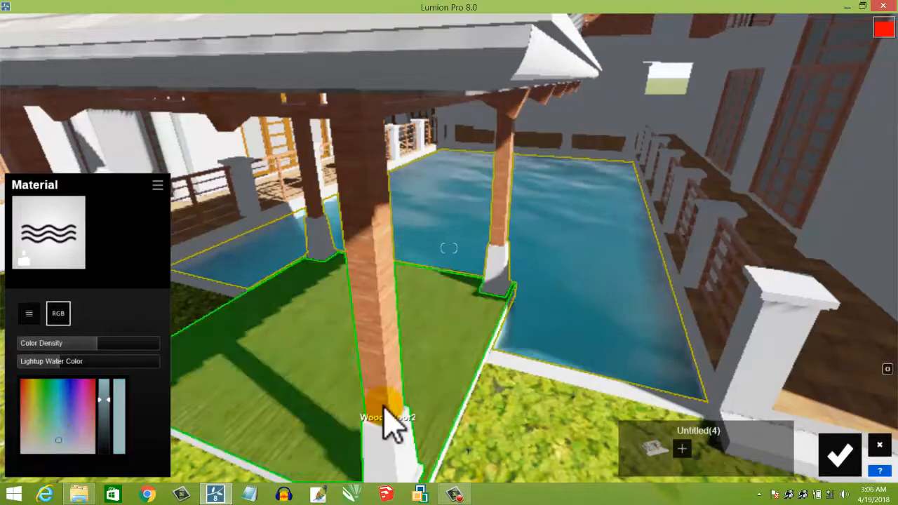
pyautogui.press('s')
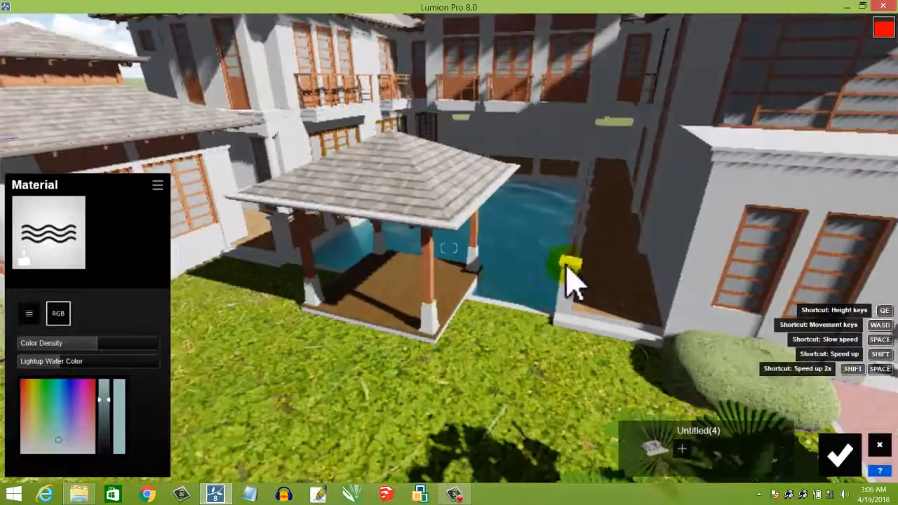
pyautogui.click(609, 295)
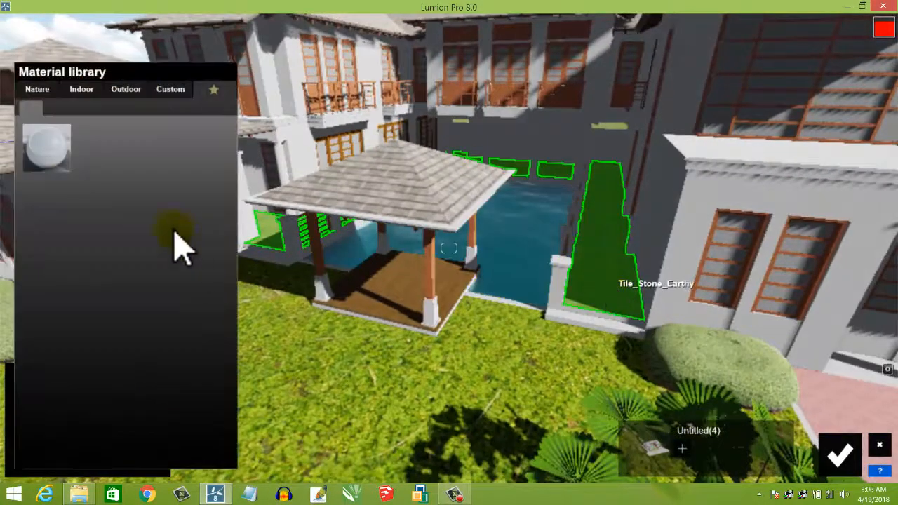
pyautogui.click(88, 94)
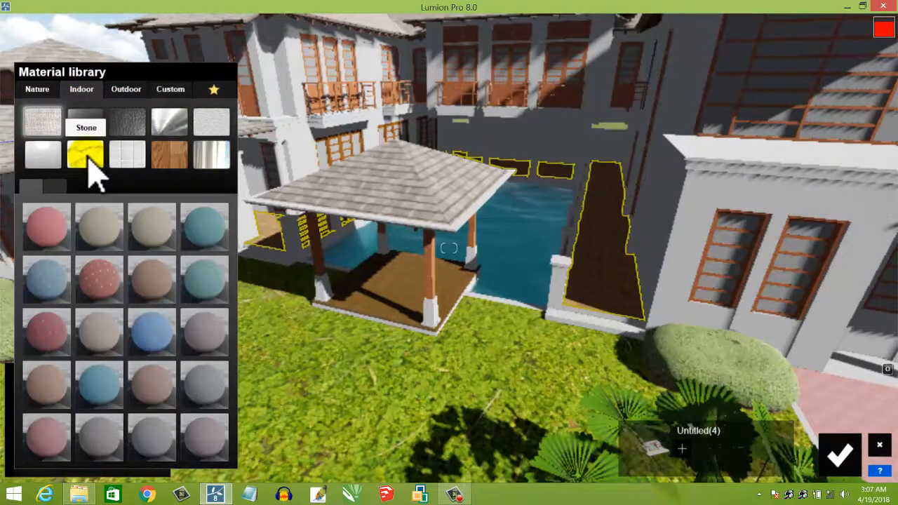
pyautogui.click(131, 156)
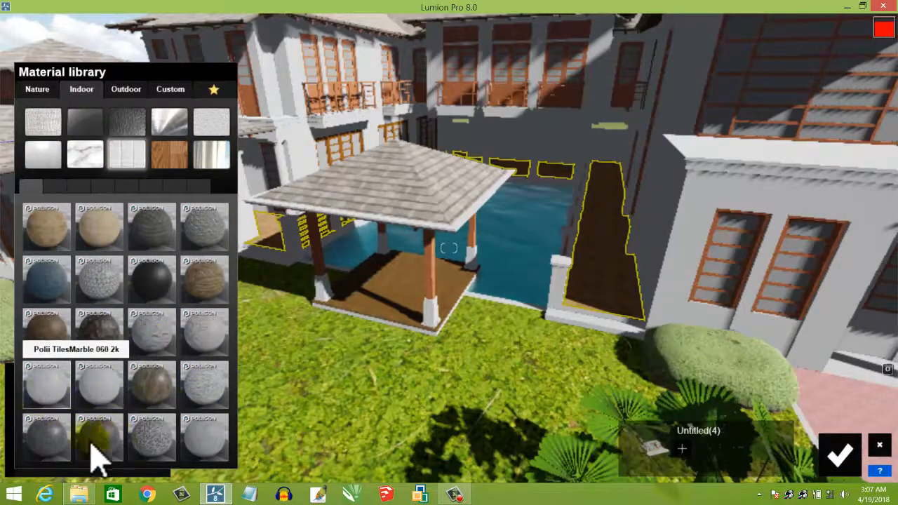
pyautogui.click(171, 90)
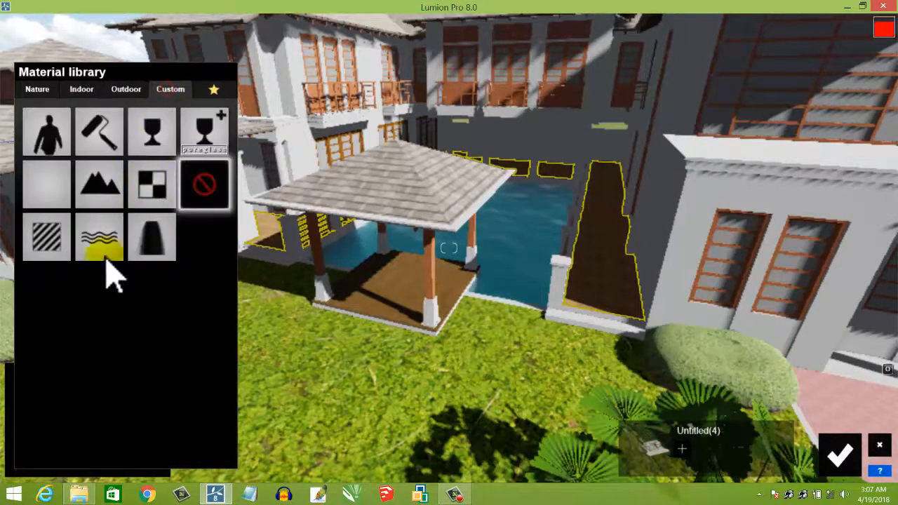
pyautogui.click(45, 240)
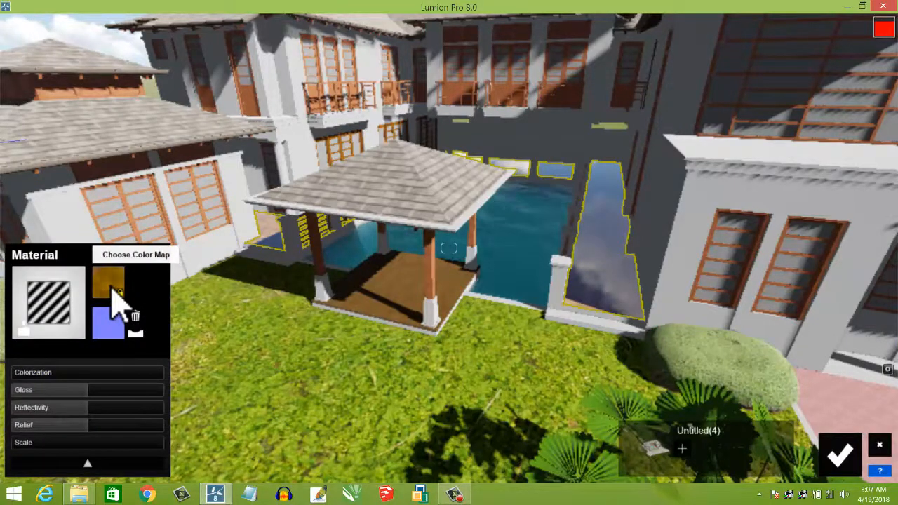
pyautogui.click(22, 334)
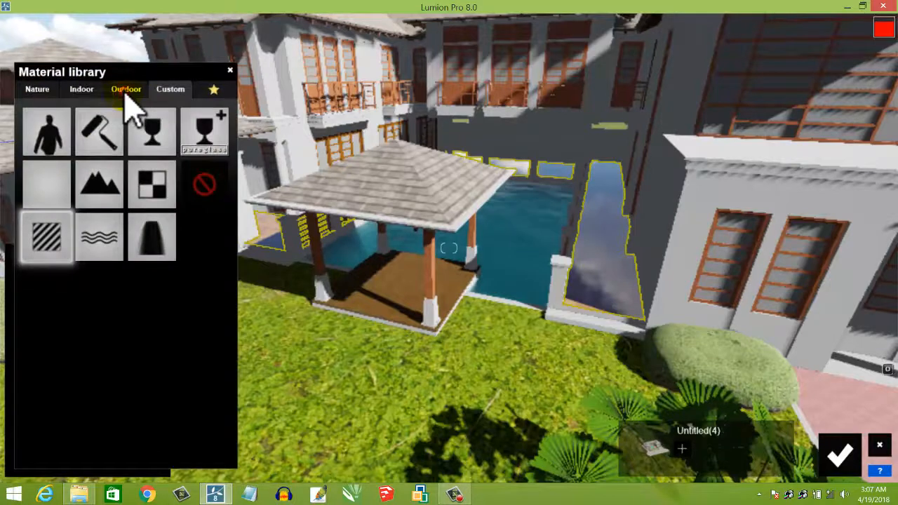
pyautogui.click(126, 91)
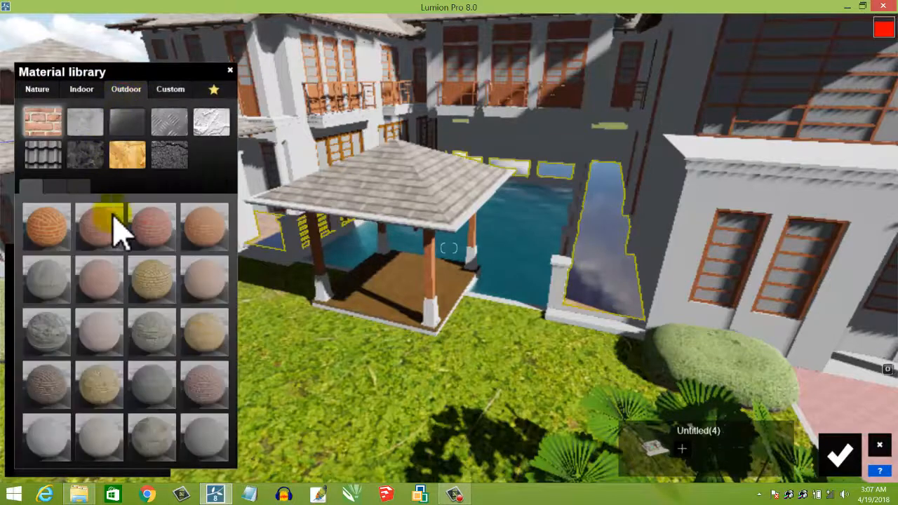
pyautogui.click(54, 286)
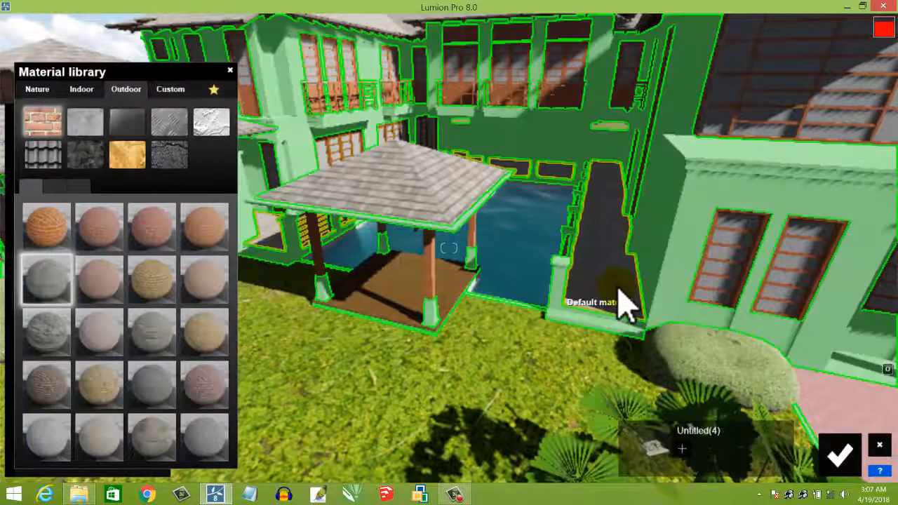
# Step: Increase the poolside walkway material's texture scale slightly
pyautogui.scroll(5, 617, 287)
pyautogui.click(522, 366)
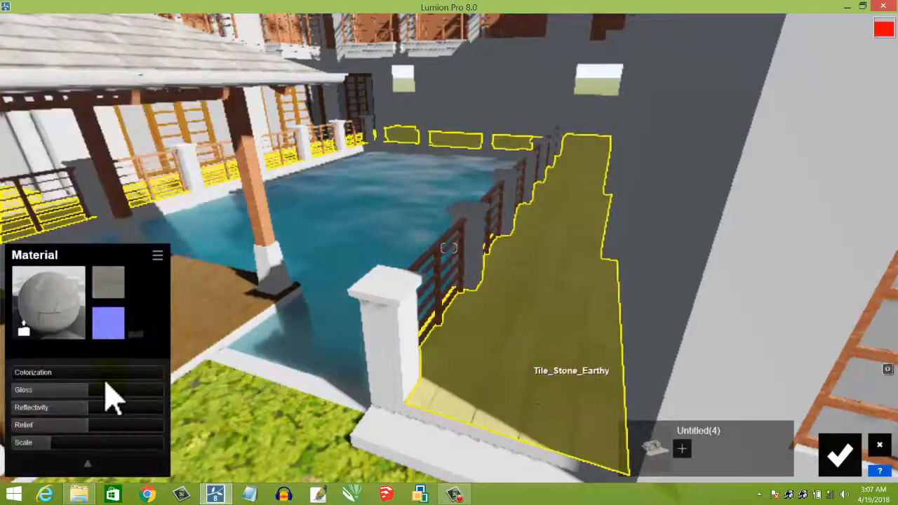
pyautogui.moveTo(54, 446)
pyautogui.mouseDown()
pyautogui.moveTo(42, 444)
pyautogui.moveTo(60, 461)
pyautogui.mouseUp()
pyautogui.moveTo(529, 348); pyautogui.dragTo(628, 256, button='right')
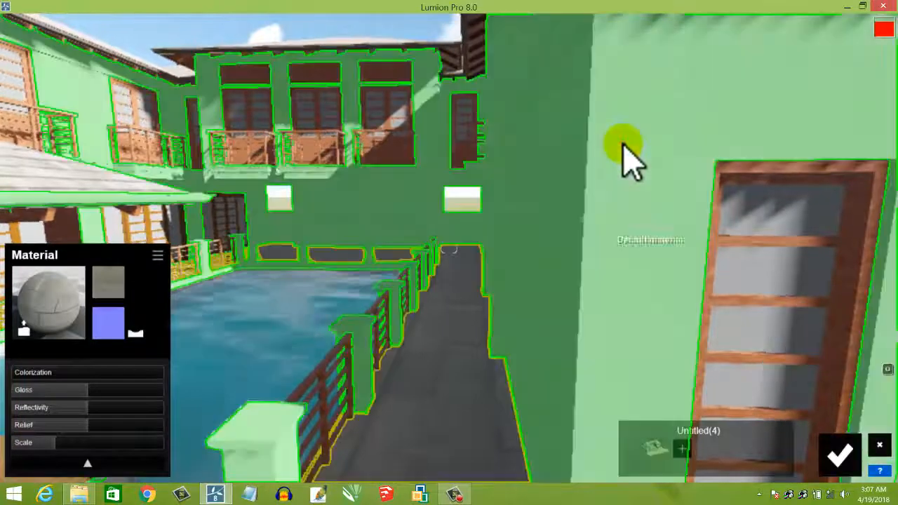
pyautogui.click(623, 147)
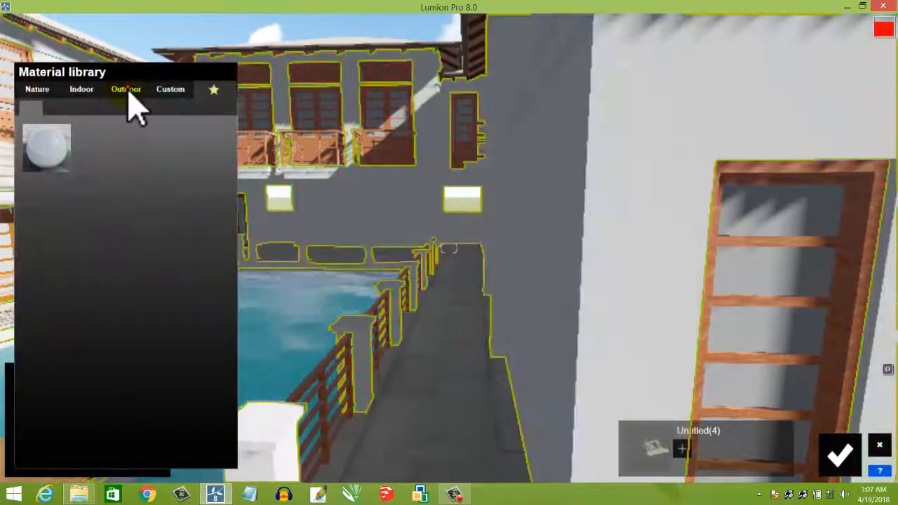
pyautogui.click(81, 89)
pyautogui.click(96, 147)
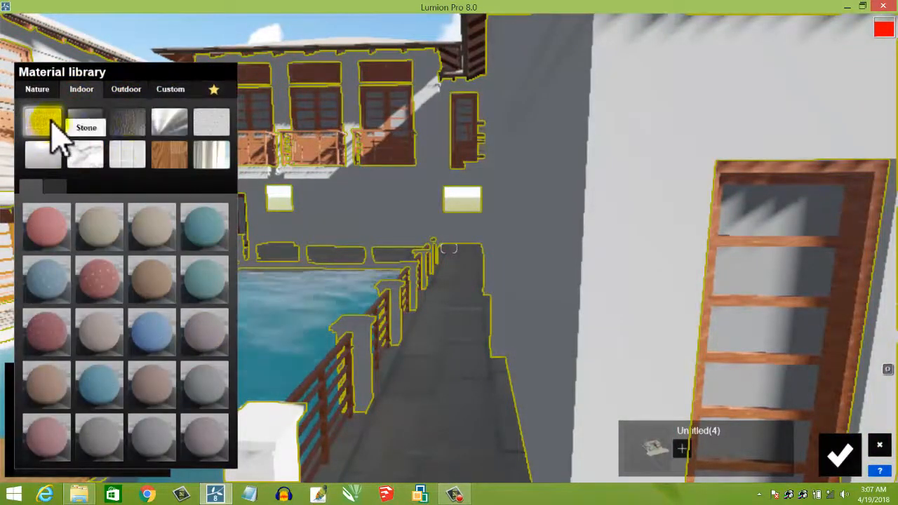
pyautogui.click(222, 129)
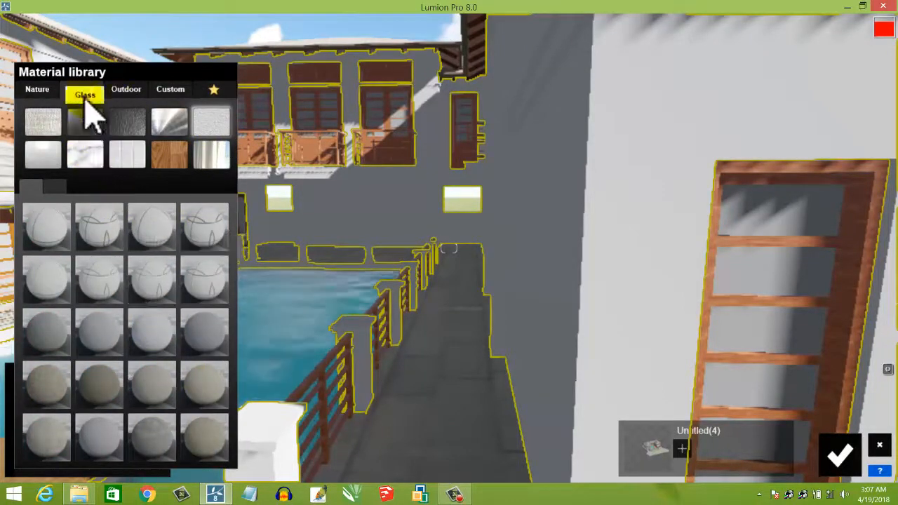
pyautogui.click(128, 94)
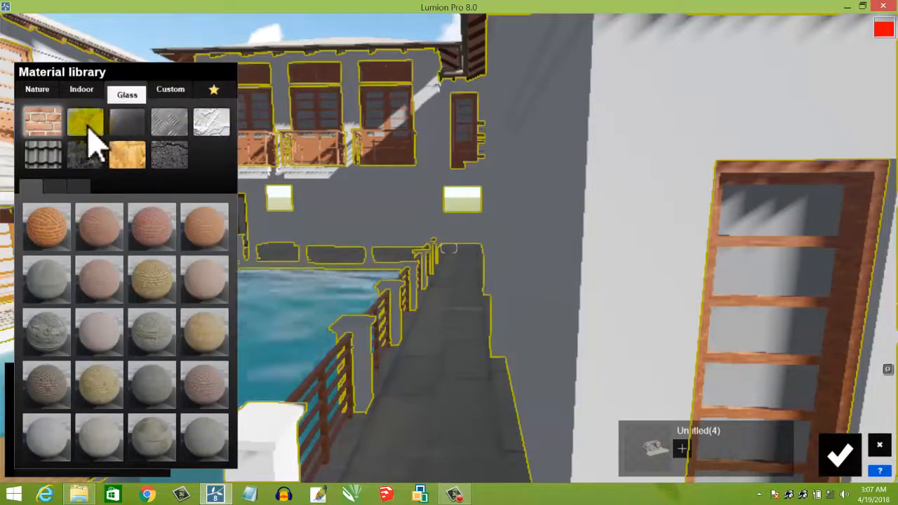
pyautogui.click(202, 126)
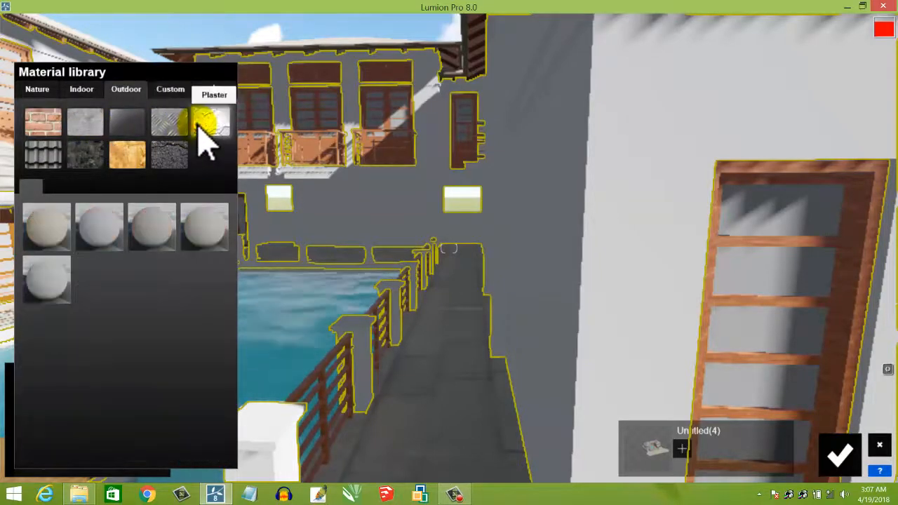
pyautogui.click(42, 230)
pyautogui.click(634, 242)
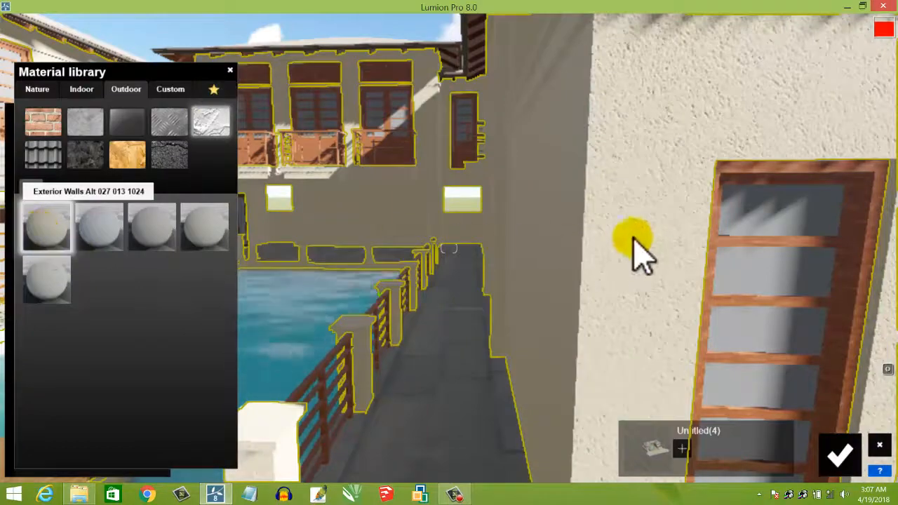
# Step: Apply the custom Glass material to the Translucent_Glass_Gray window panes on the house front
pyautogui.press('s')
pyautogui.press('d')
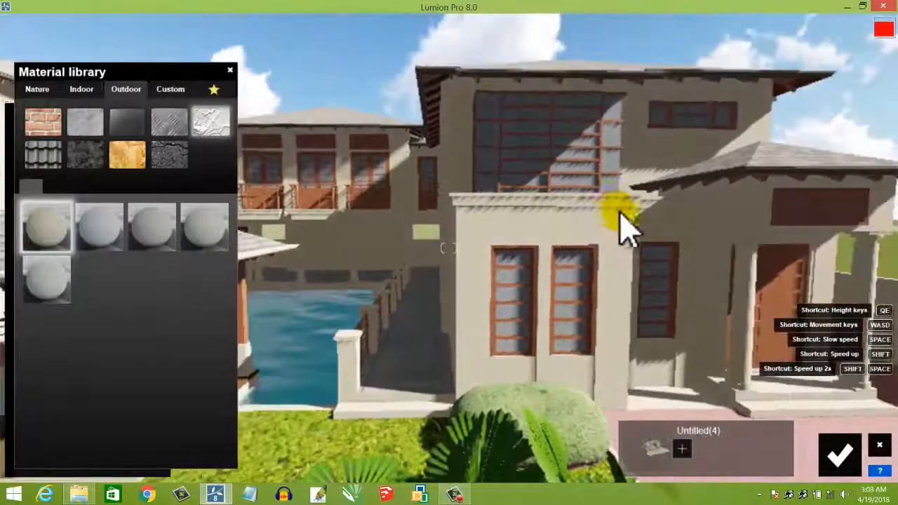
pyautogui.press('d')
pyautogui.press('a')
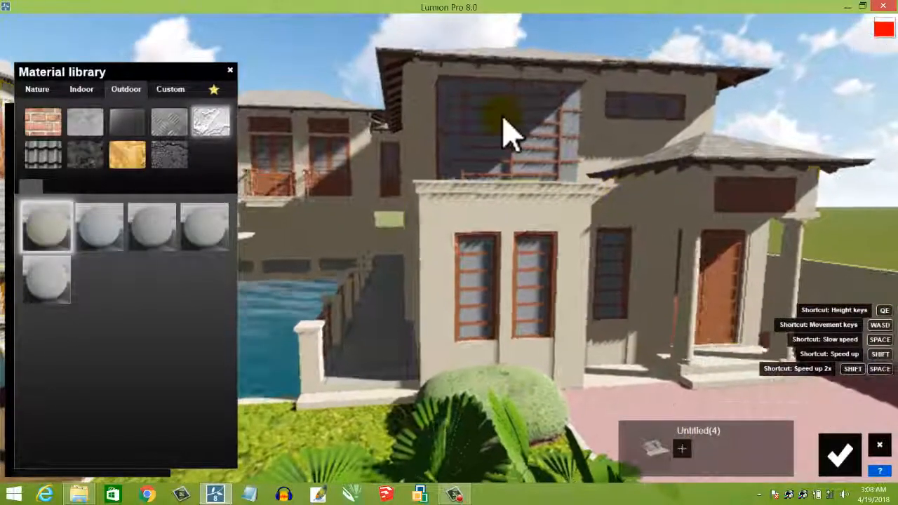
pyautogui.click(494, 131)
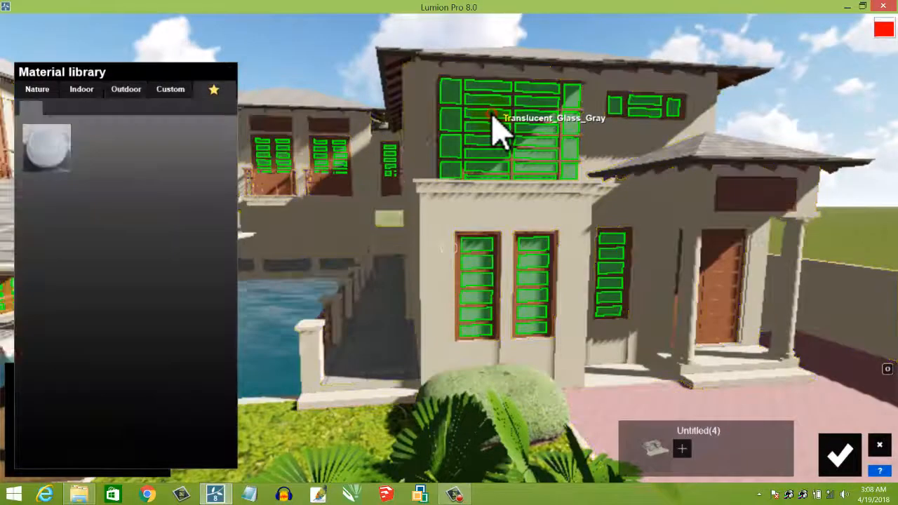
pyautogui.click(171, 92)
pyautogui.click(160, 133)
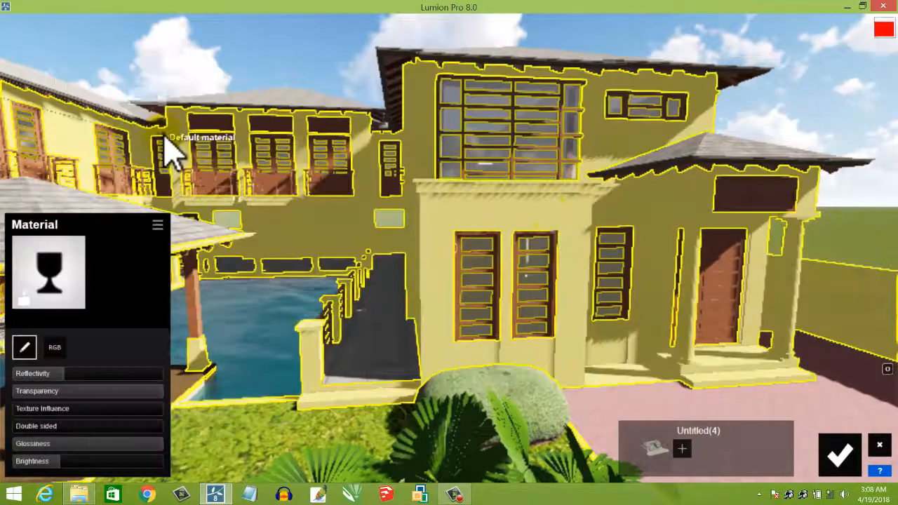
# Step: Slightly reduce the window glass reflectivity, add a little texture influence, raise the brightness, and save the material changes
pyautogui.moveTo(538, 150); pyautogui.dragTo(531, 172, button='right')
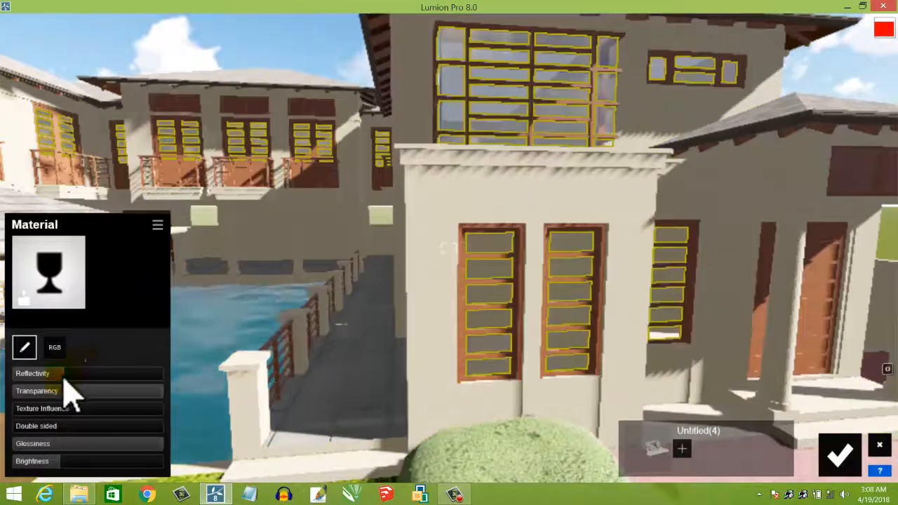
pyautogui.moveTo(75, 383); pyautogui.dragTo(163, 400)
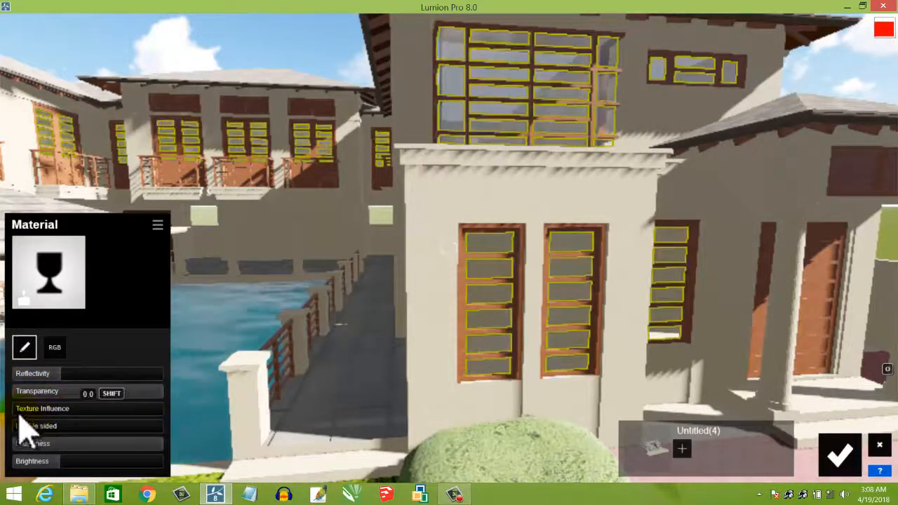
pyautogui.moveTo(34, 413); pyautogui.dragTo(49, 414)
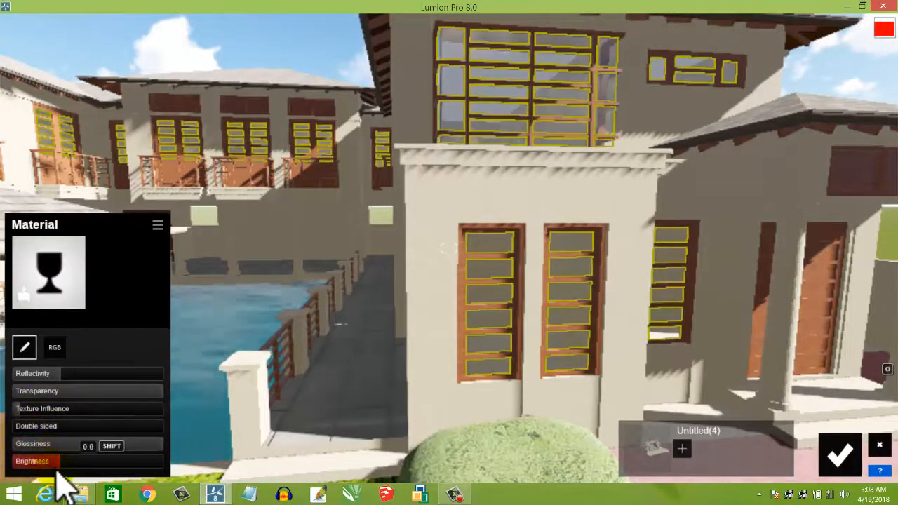
pyautogui.moveTo(68, 467); pyautogui.dragTo(83, 468)
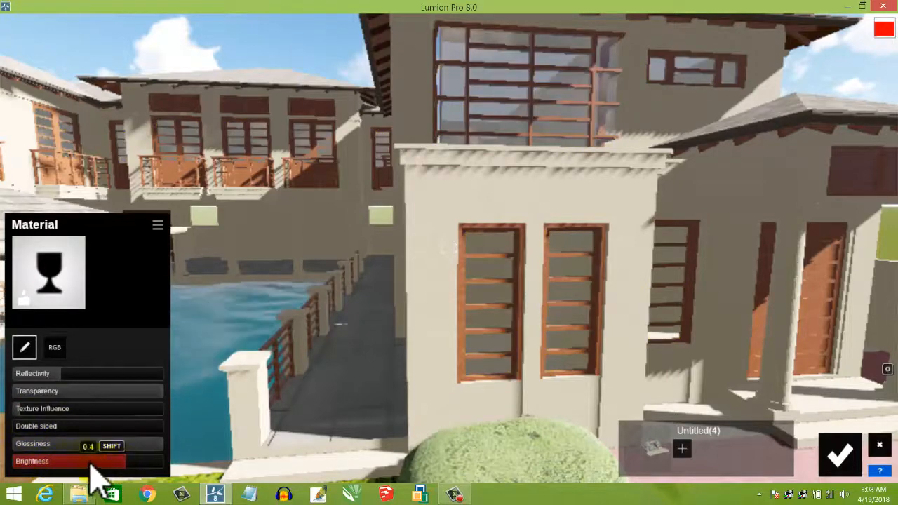
pyautogui.click(66, 355)
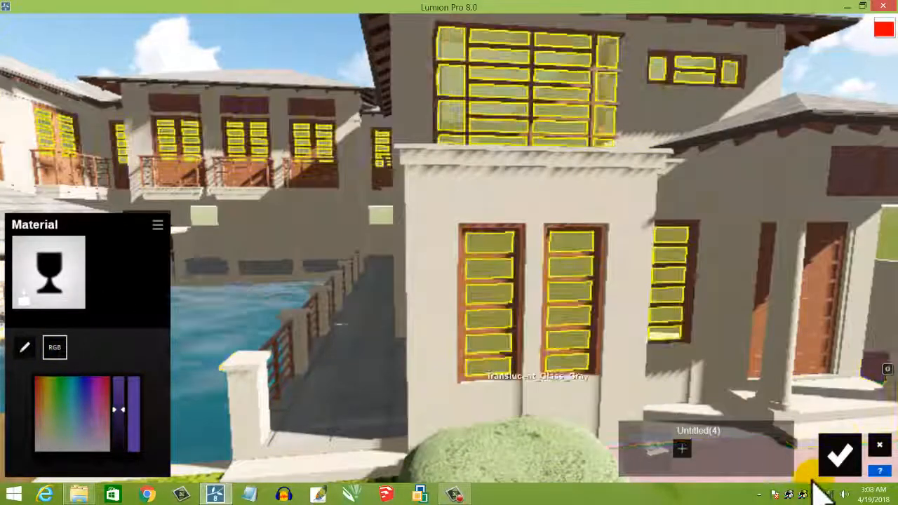
pyautogui.click(841, 456)
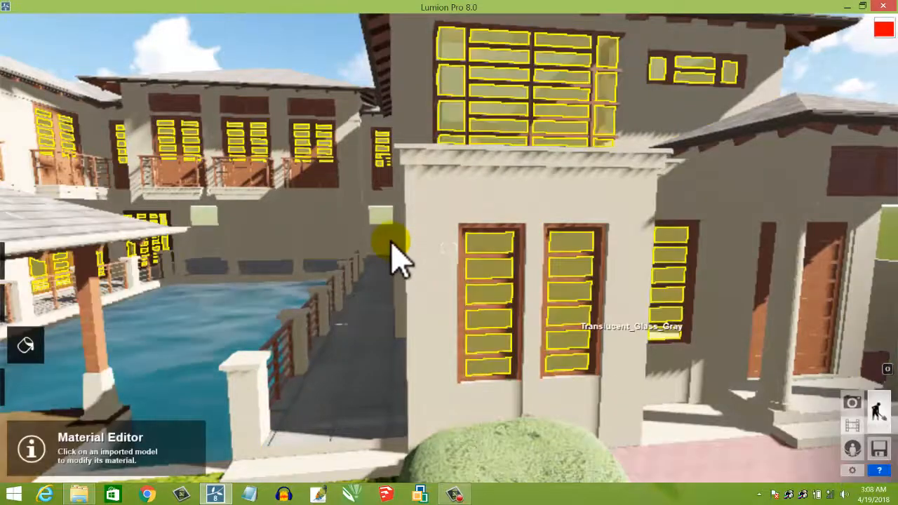
# Step: Examine the house front, pool and pavilion with their new materials from several distances
pyautogui.press('s')
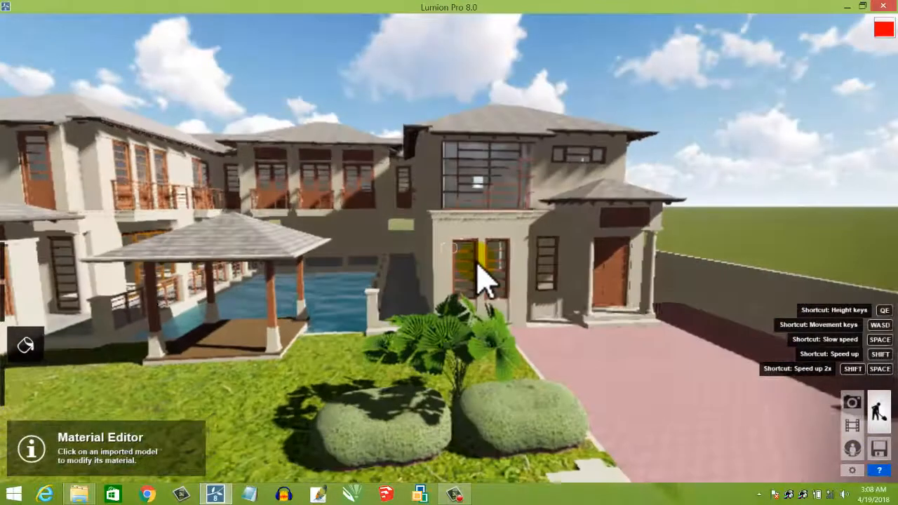
pyautogui.press('s')
pyautogui.moveTo(477, 265); pyautogui.dragTo(478, 265, button='right')
pyautogui.press('s')
pyautogui.press('q')
pyautogui.moveTo(539, 317); pyautogui.dragTo(539, 317, button='right')
pyautogui.press('w')
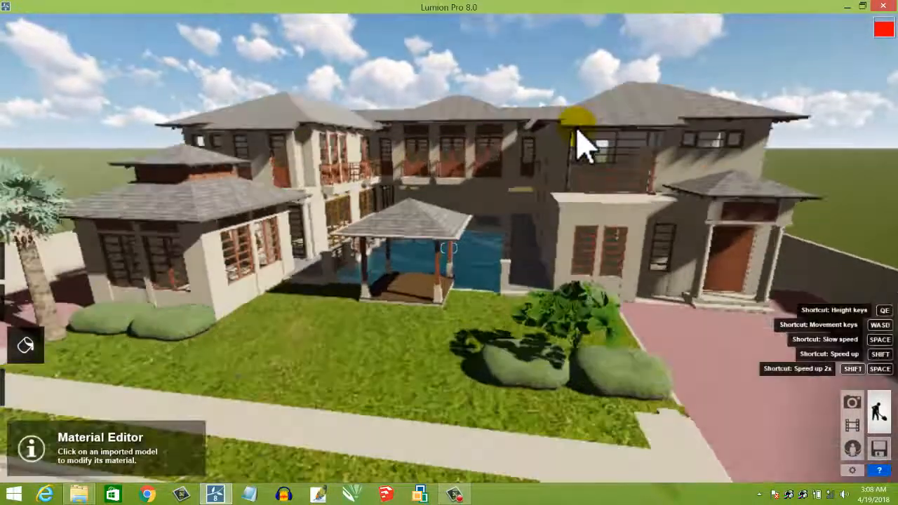
pyautogui.press('w')
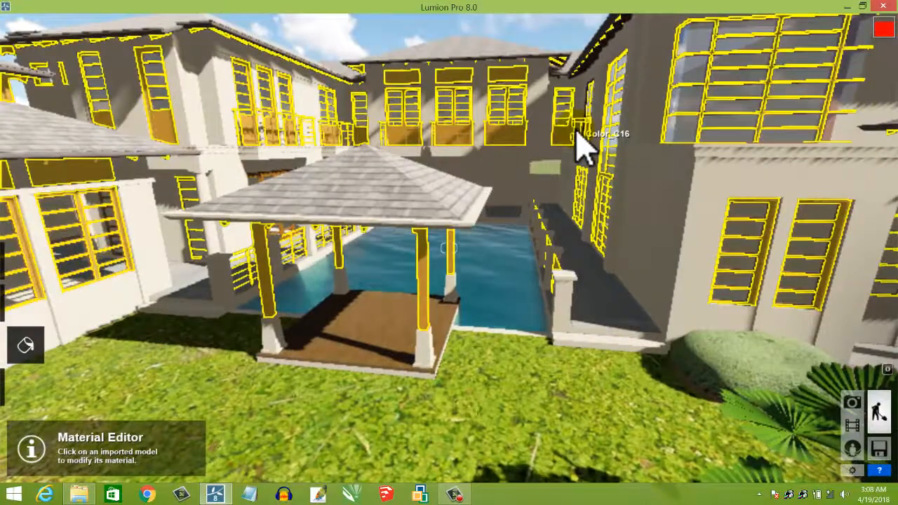
# Step: Try clay, orange, green and grey roofing materials on the roofs, settling on the dark grey tile in the fifth row, second column
pyautogui.press('q')
pyautogui.moveTo(548, 254); pyautogui.dragTo(657, 239, button='right')
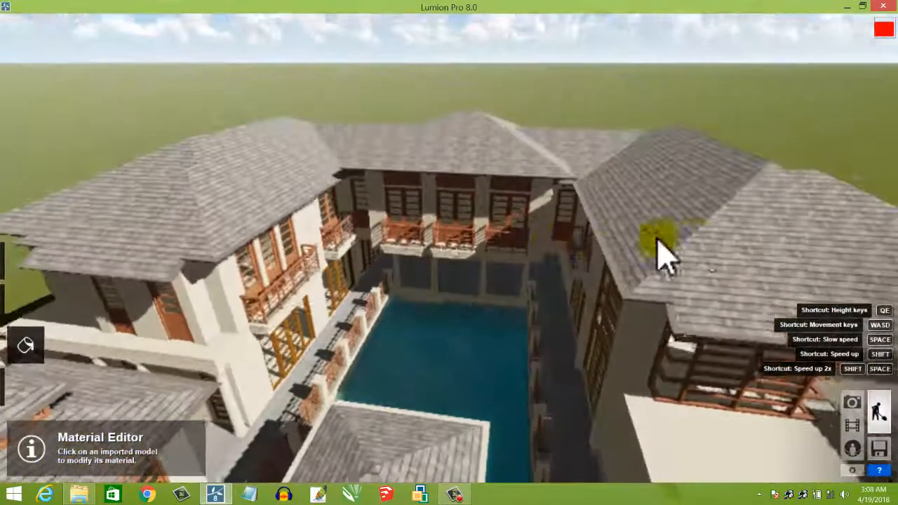
pyautogui.click(718, 245)
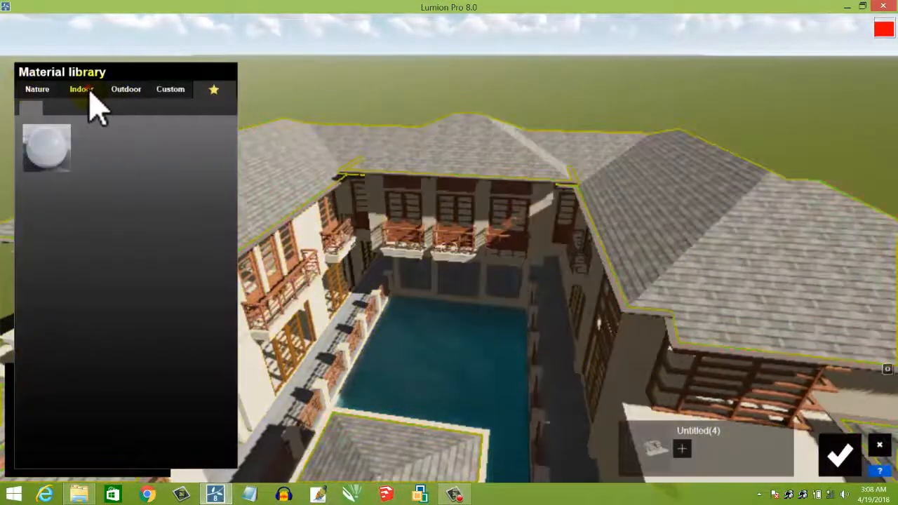
pyautogui.click(118, 95)
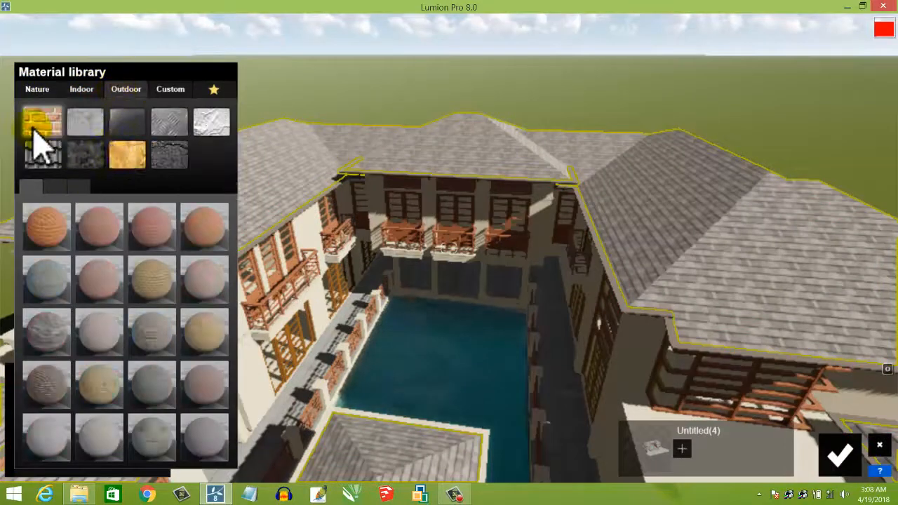
pyautogui.click(52, 156)
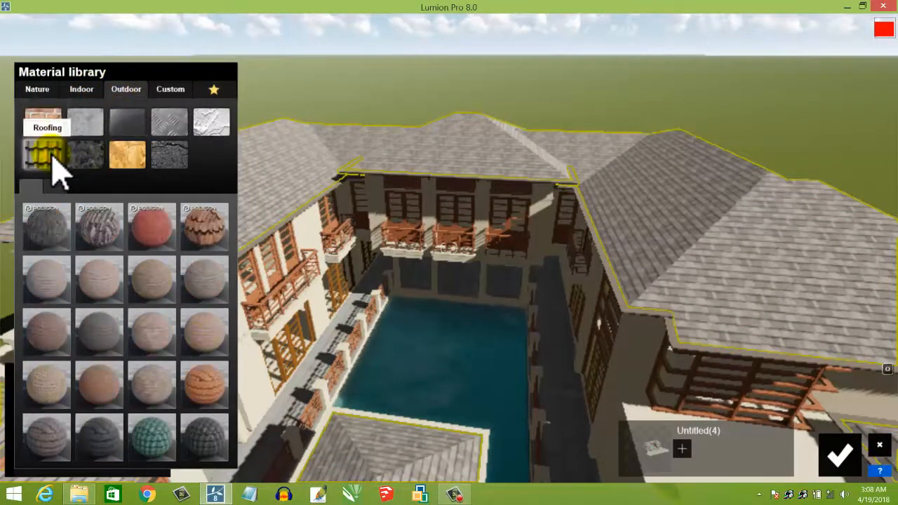
pyautogui.click(210, 235)
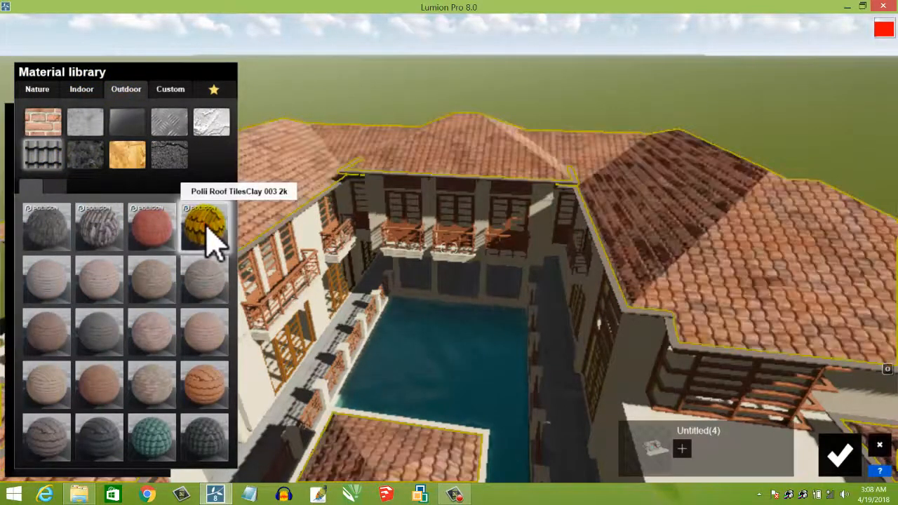
pyautogui.click(164, 235)
pyautogui.click(104, 239)
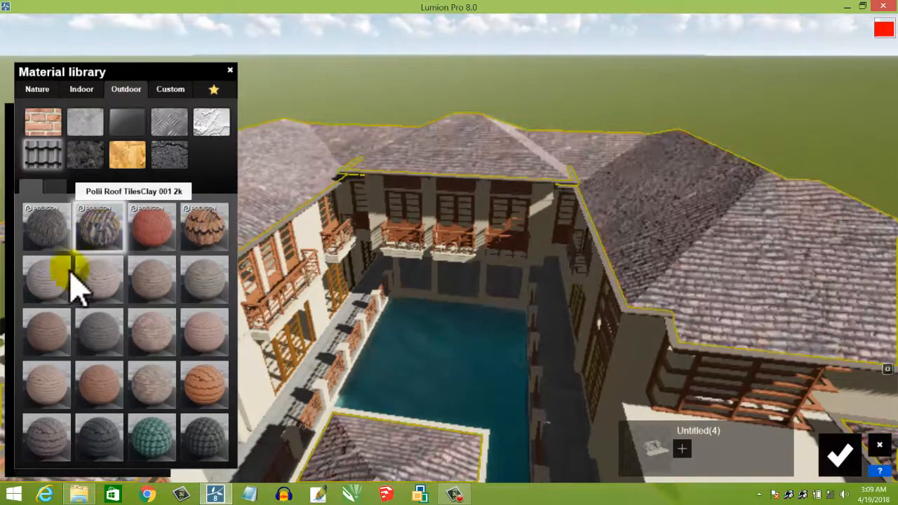
pyautogui.click(204, 398)
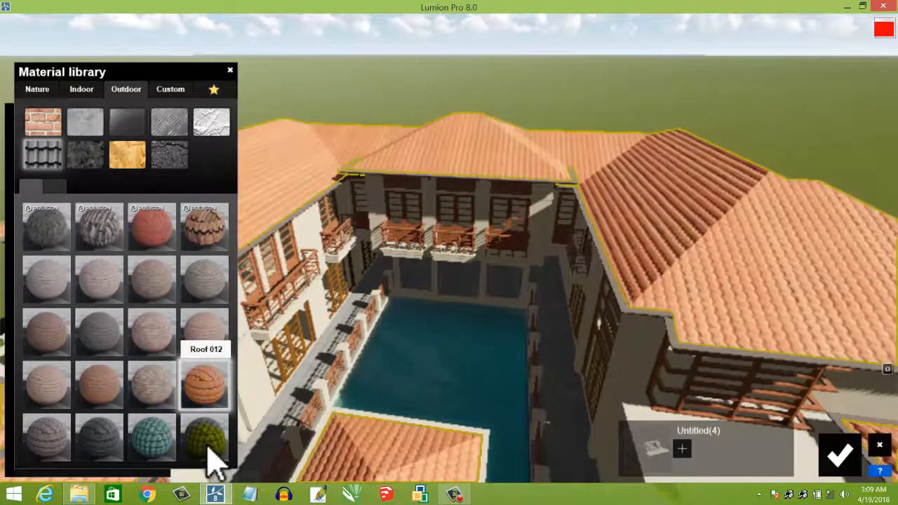
pyautogui.click(206, 441)
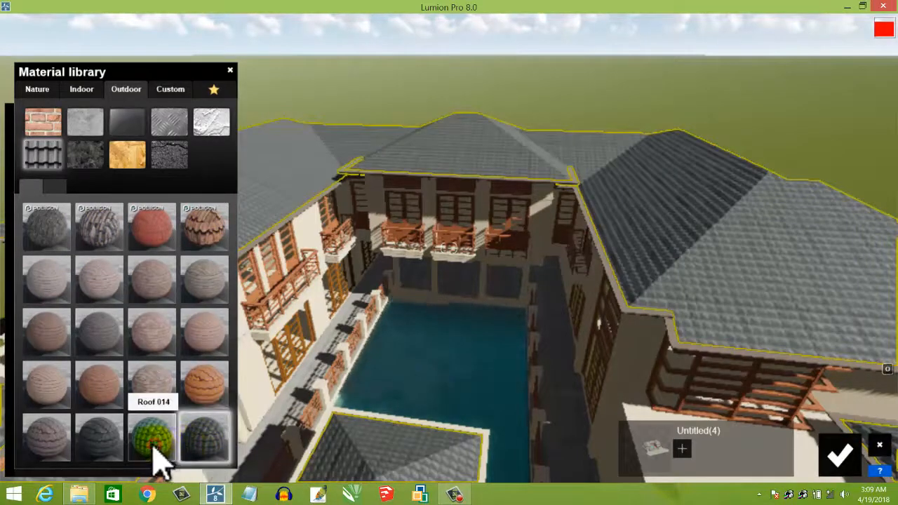
pyautogui.click(156, 457)
pyautogui.click(114, 445)
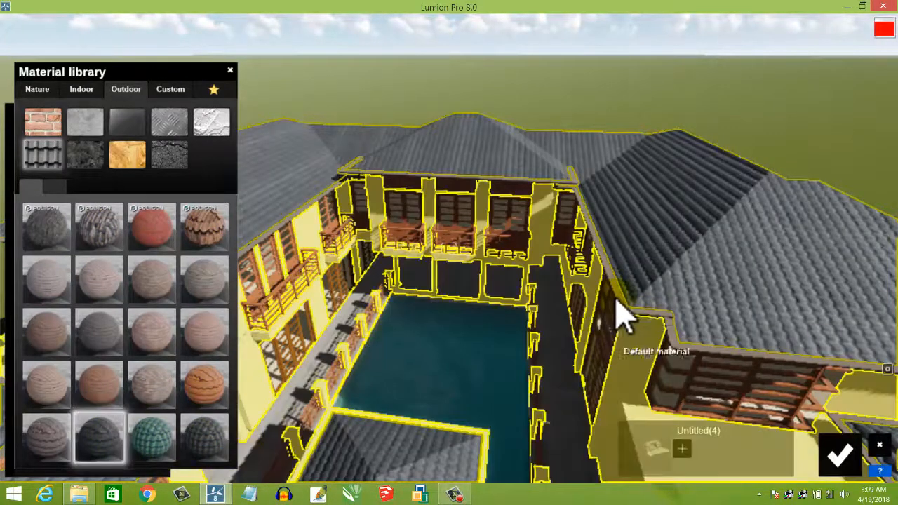
# Step: Assign the striped standard custom material to the trim along the roof edges
pyautogui.click(620, 304)
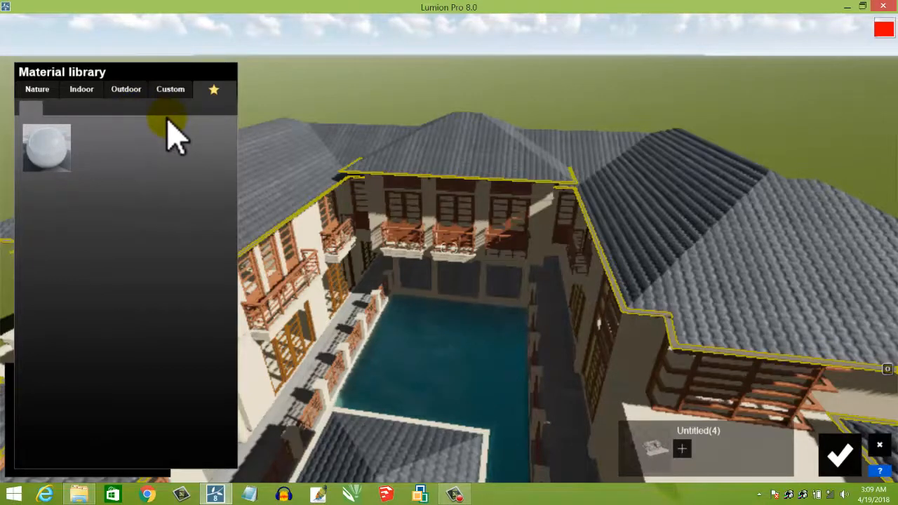
pyautogui.click(174, 95)
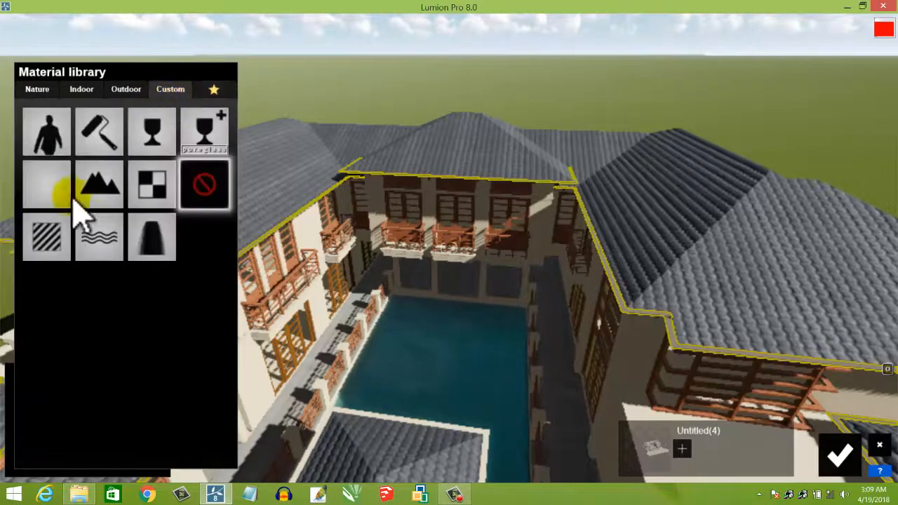
pyautogui.click(38, 240)
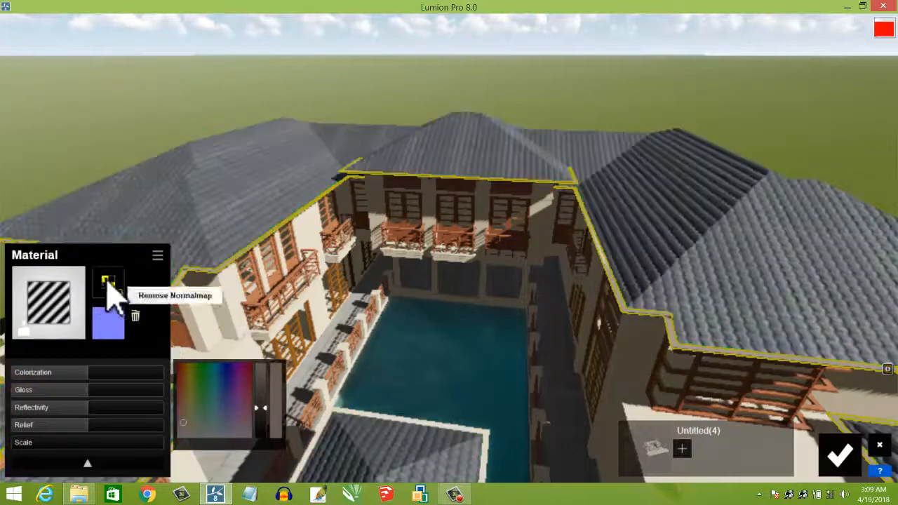
pyautogui.click(108, 282)
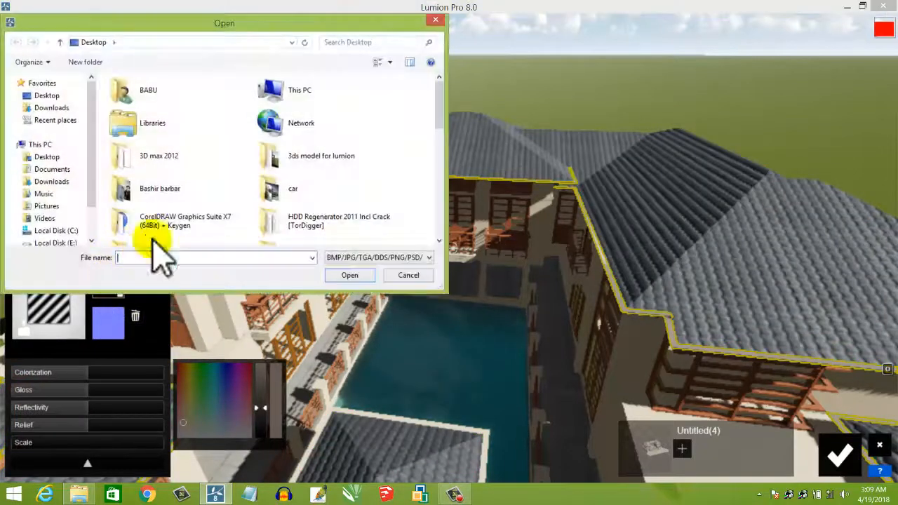
pyautogui.click(57, 205)
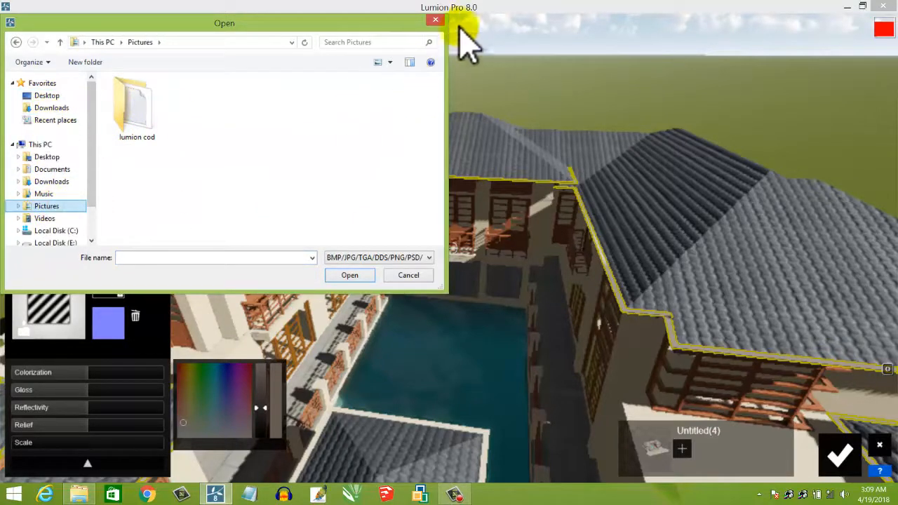
pyautogui.click(436, 20)
pyautogui.scroll(-5, 330, 261)
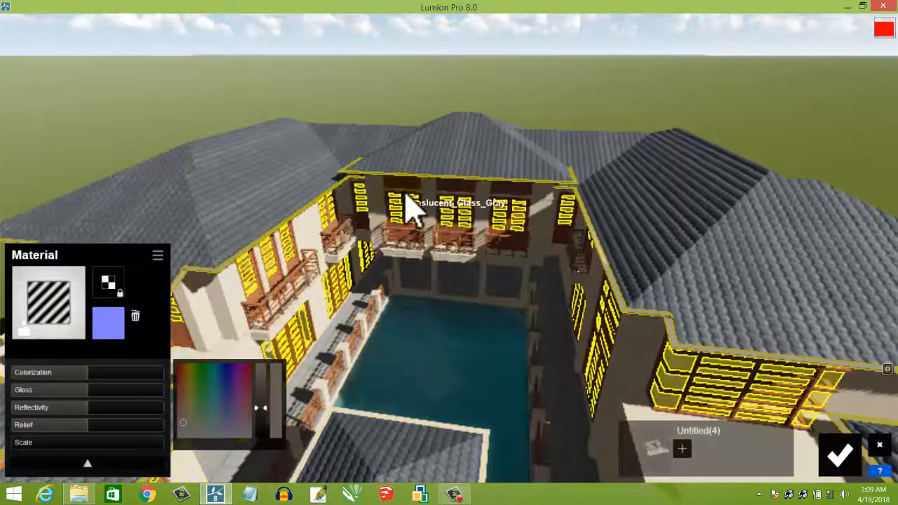
# Step: Save the roof and trim material changes and check the whole house from the driveway side
pyautogui.moveTo(524, 274); pyautogui.dragTo(517, 330, button='right')
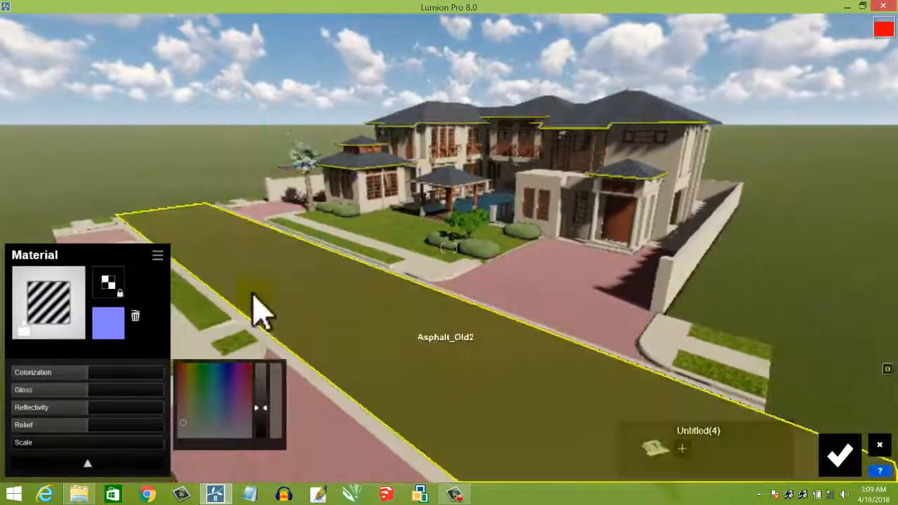
pyautogui.click(845, 462)
pyautogui.moveTo(414, 362); pyautogui.dragTo(418, 372, button='right')
pyautogui.press('d')
pyautogui.moveTo(416, 362); pyautogui.dragTo(415, 308, button='right')
pyautogui.press('w')
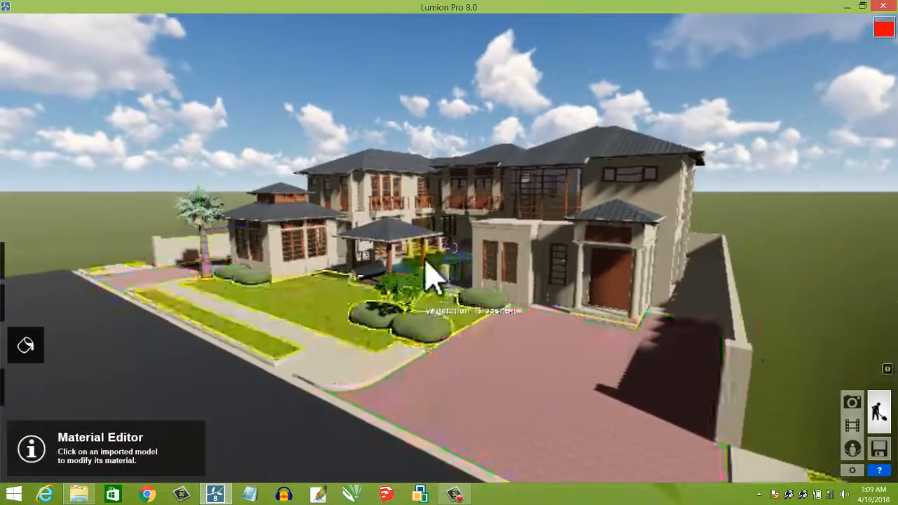
pyautogui.press('w')
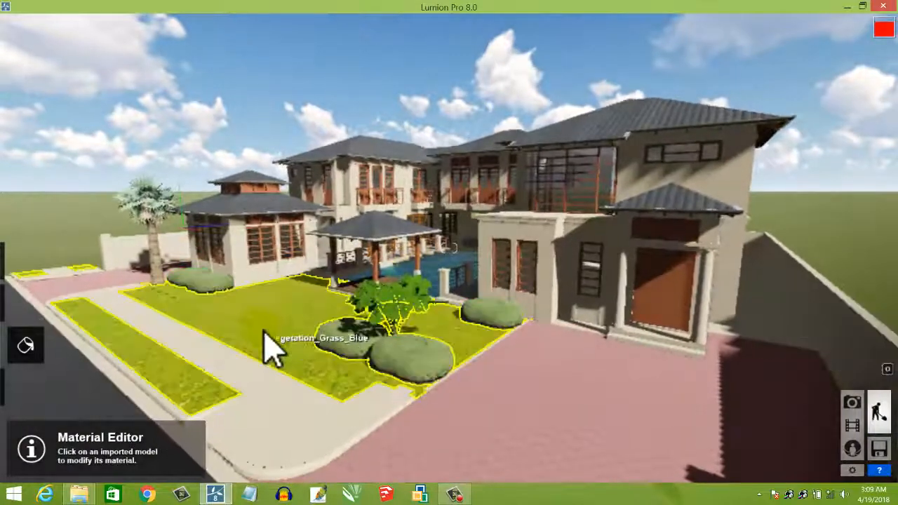
# Step: Place a row of five red Begonia_001 plants from the Nature Library along the lawn edge beside the front footpath
pyautogui.click(28, 389)
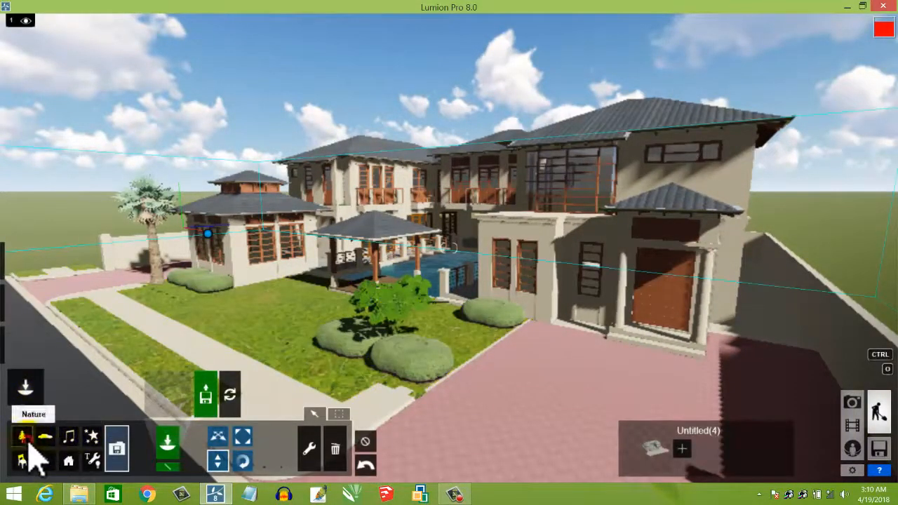
pyautogui.click(172, 400)
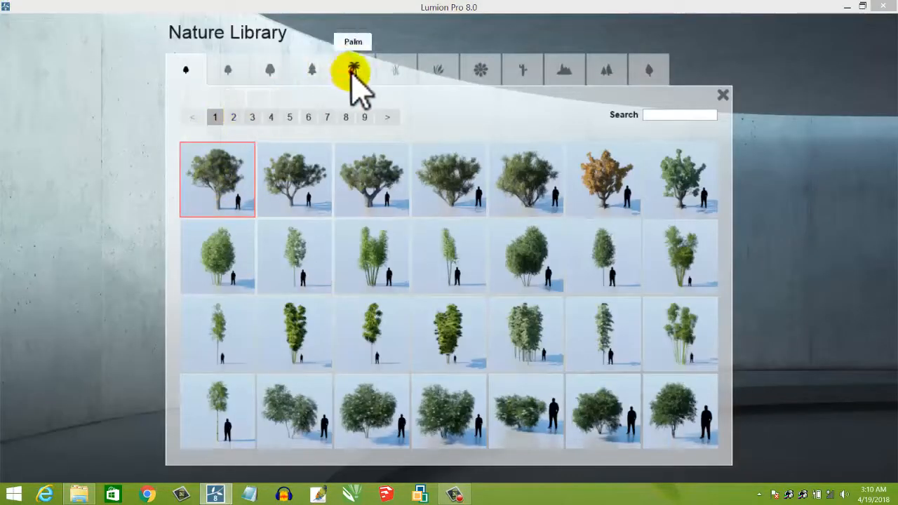
pyautogui.click(353, 70)
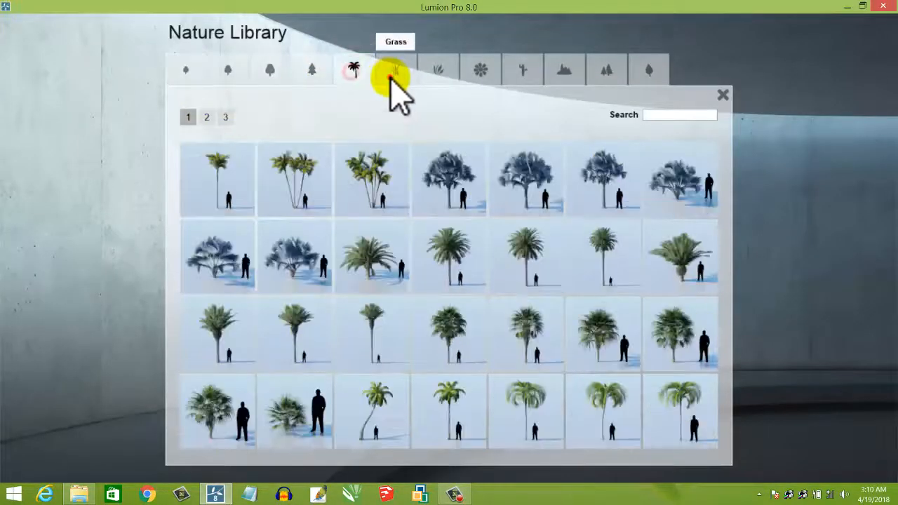
pyautogui.click(437, 73)
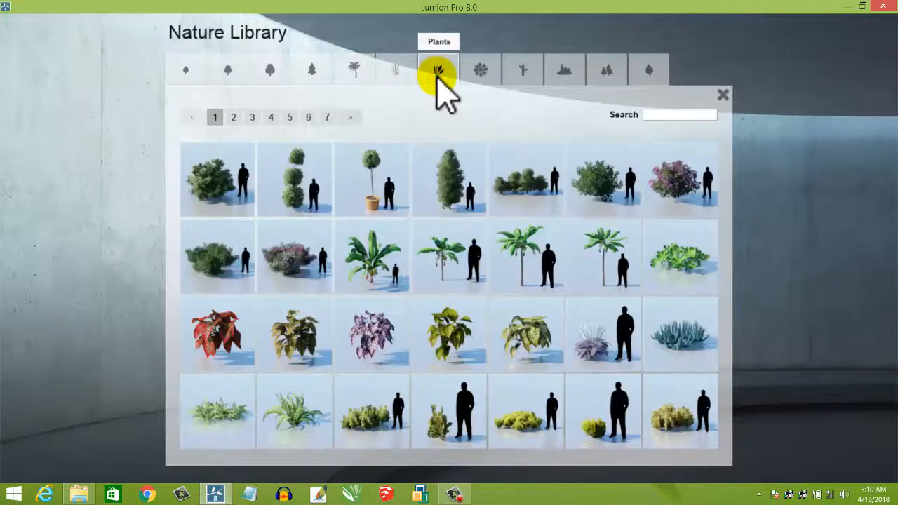
pyautogui.click(218, 336)
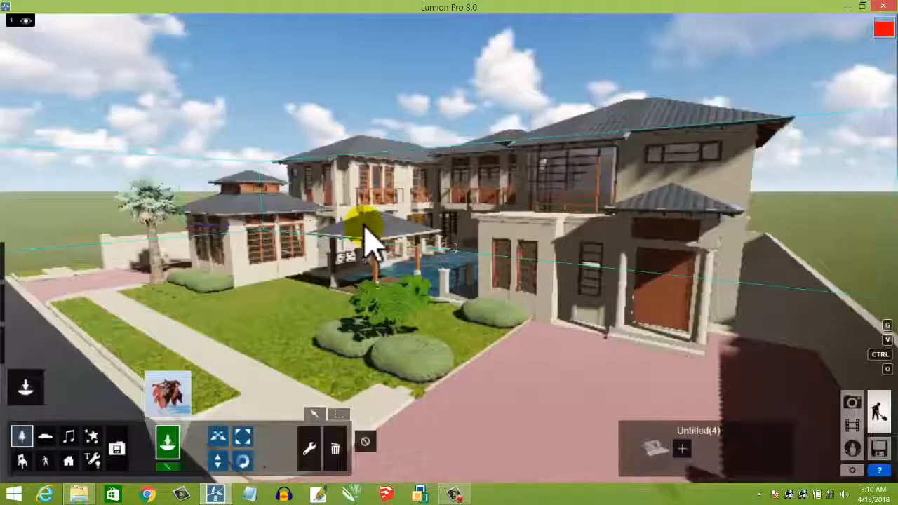
pyautogui.click(237, 356)
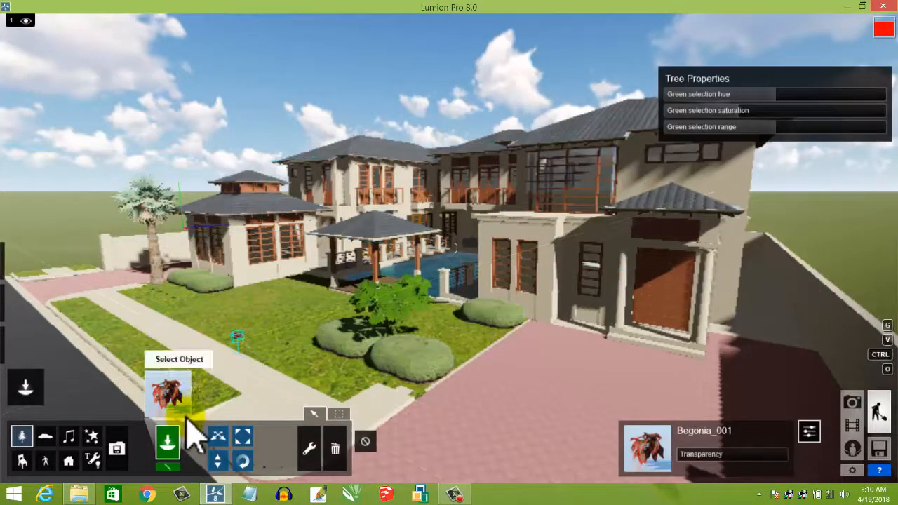
pyautogui.press('w')
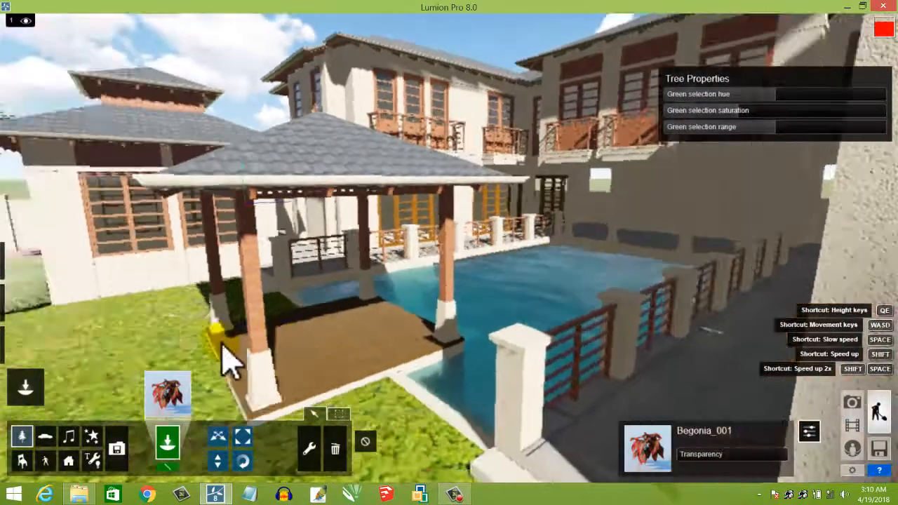
pyautogui.moveTo(222, 344); pyautogui.dragTo(222, 345, button='right')
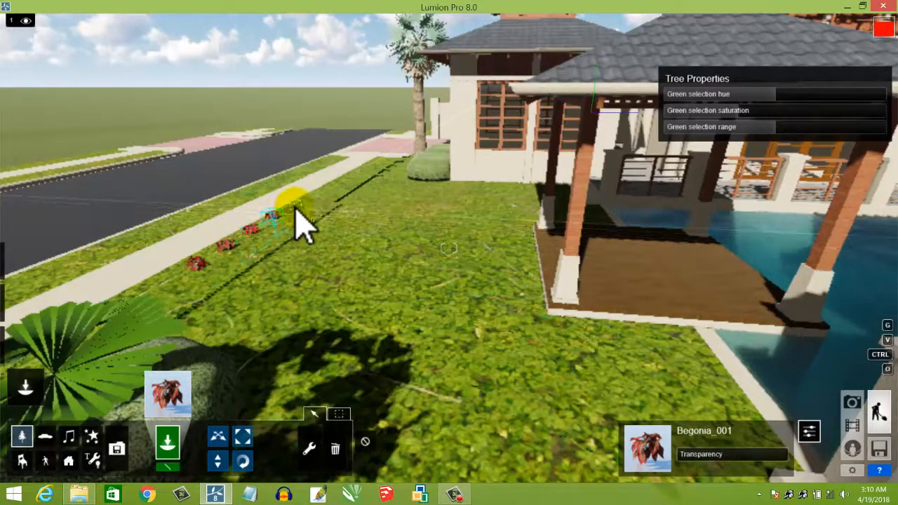
pyautogui.press('w')
pyautogui.moveTo(279, 221); pyautogui.dragTo(278, 226, button='right')
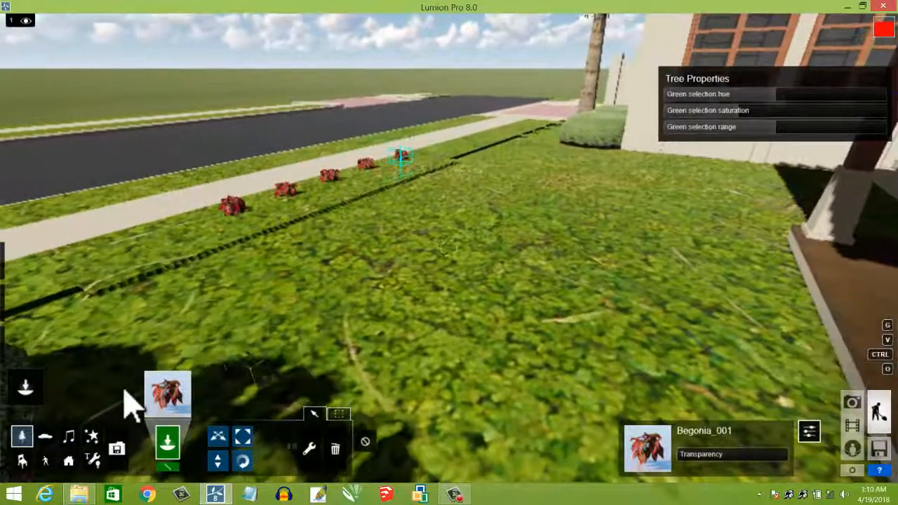
# Step: Place a potted BoxwoodTopiary_2 from the Nature Library against the front wall beside the entrance porch
pyautogui.click(167, 395)
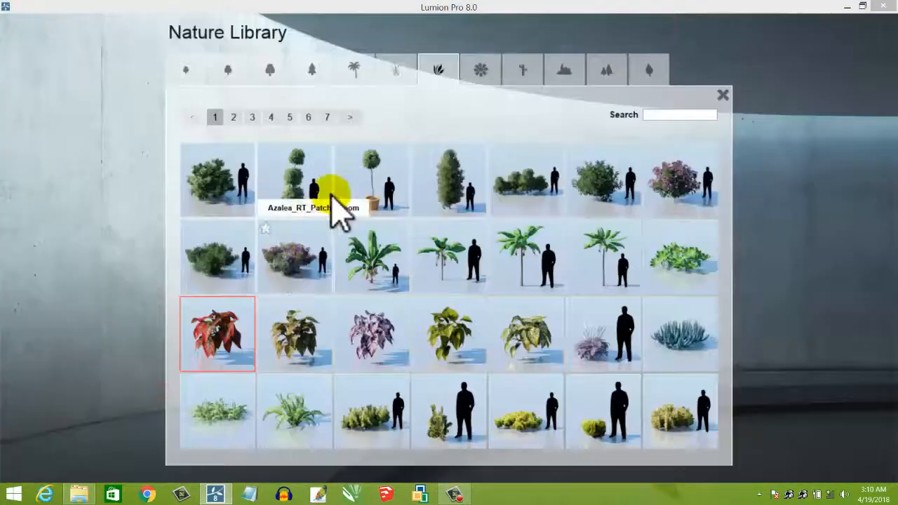
pyautogui.click(385, 188)
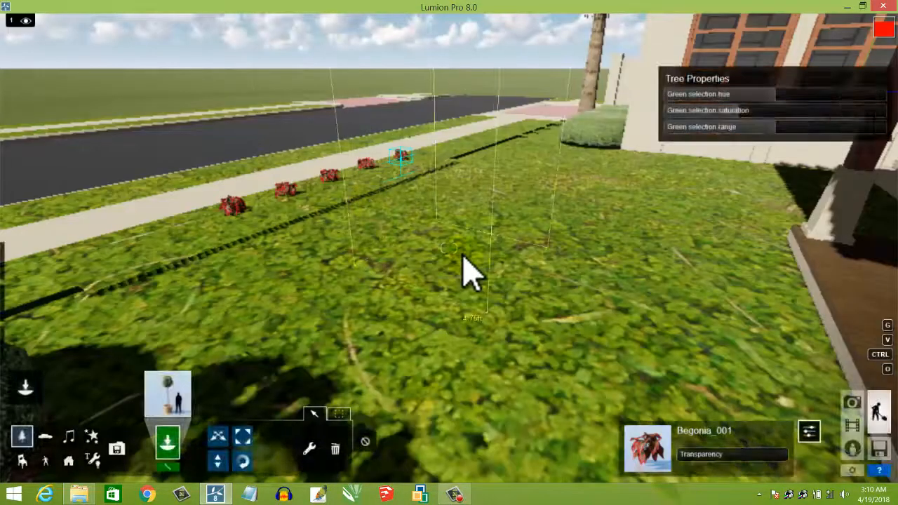
pyautogui.press('d')
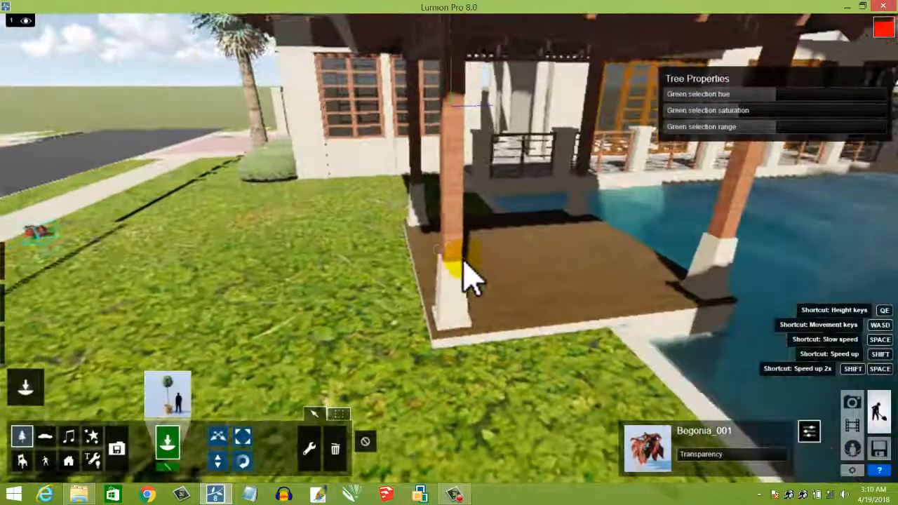
pyautogui.press('a')
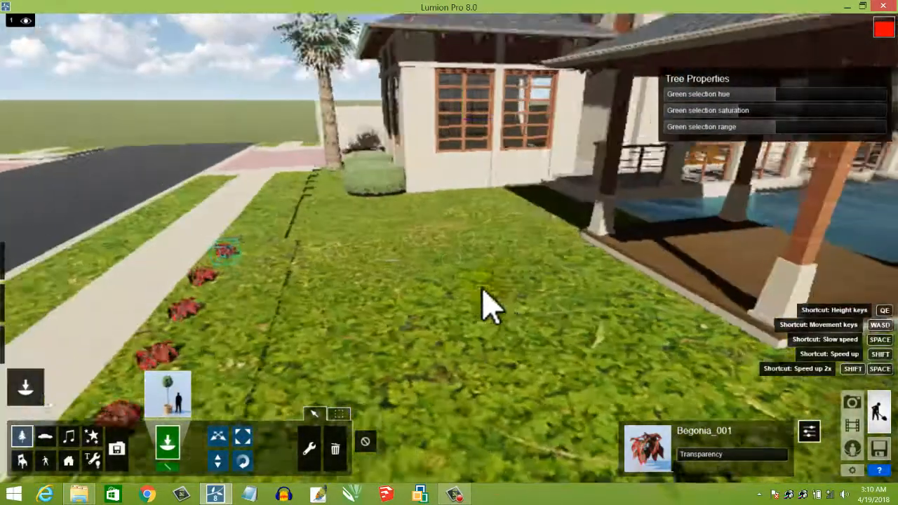
pyautogui.moveTo(481, 287); pyautogui.dragTo(536, 317, button='right')
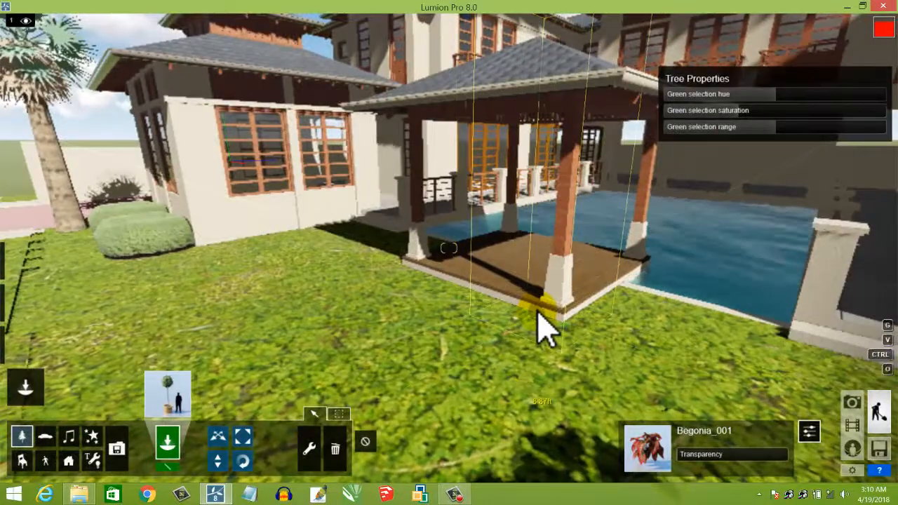
pyautogui.press('s')
pyautogui.press('w')
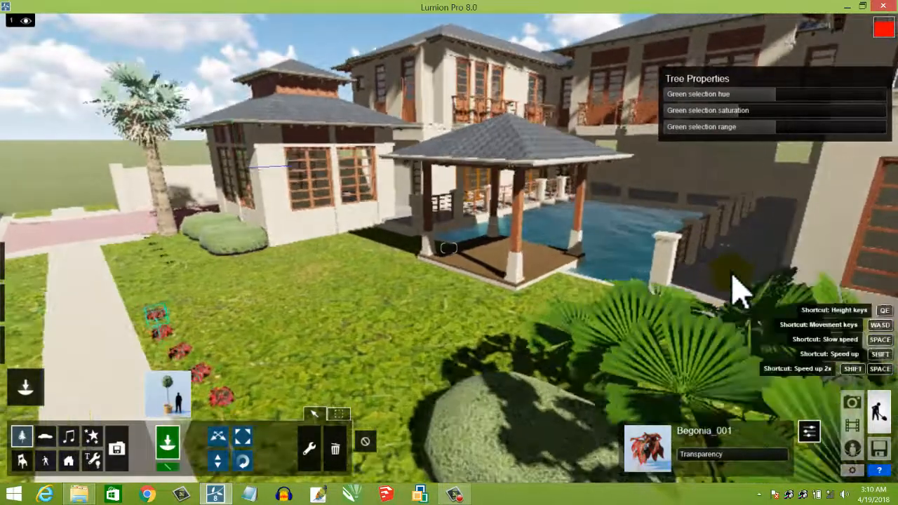
pyautogui.press('d')
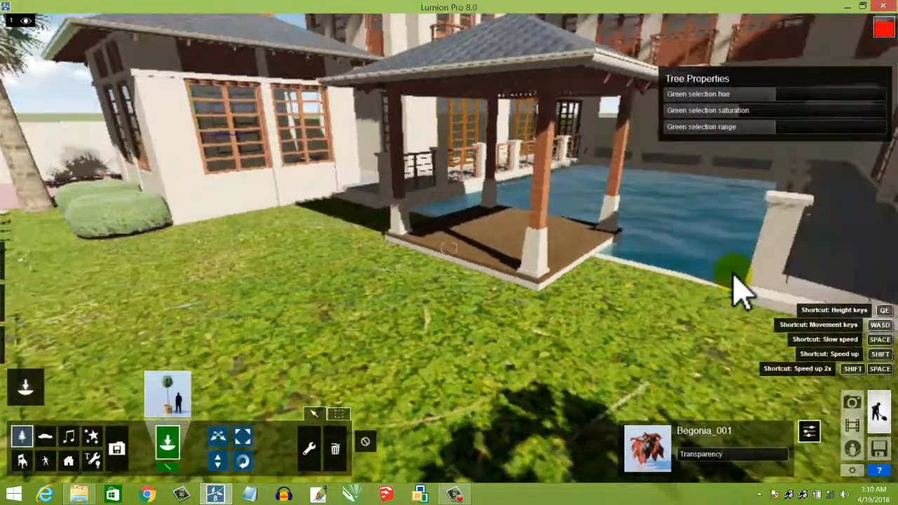
pyautogui.press('s')
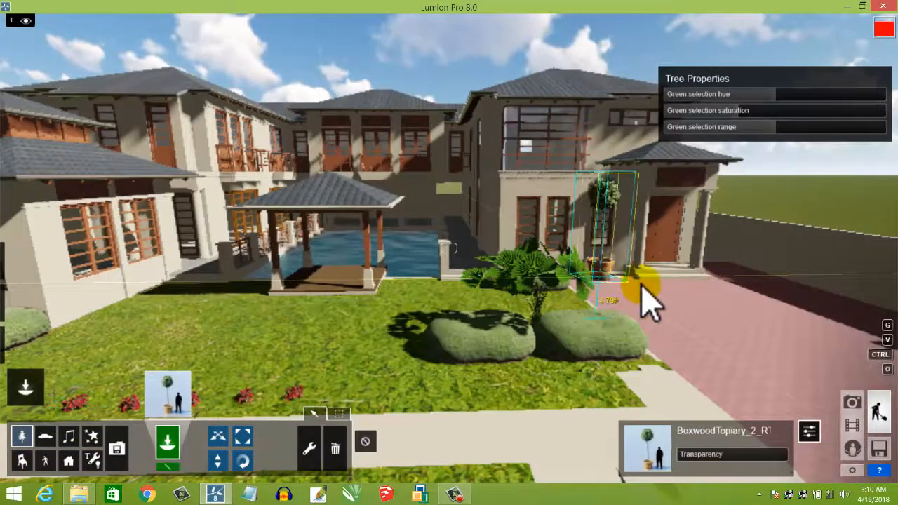
# Step: Add a second potted boxwood topiary on the pavement corner where the front footpath meets the driveway
pyautogui.press('s')
pyautogui.press('d')
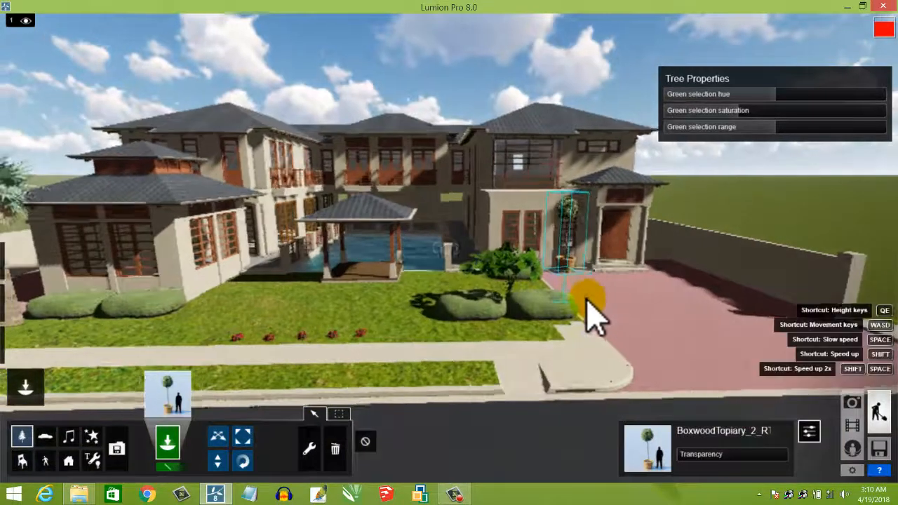
pyautogui.press('d')
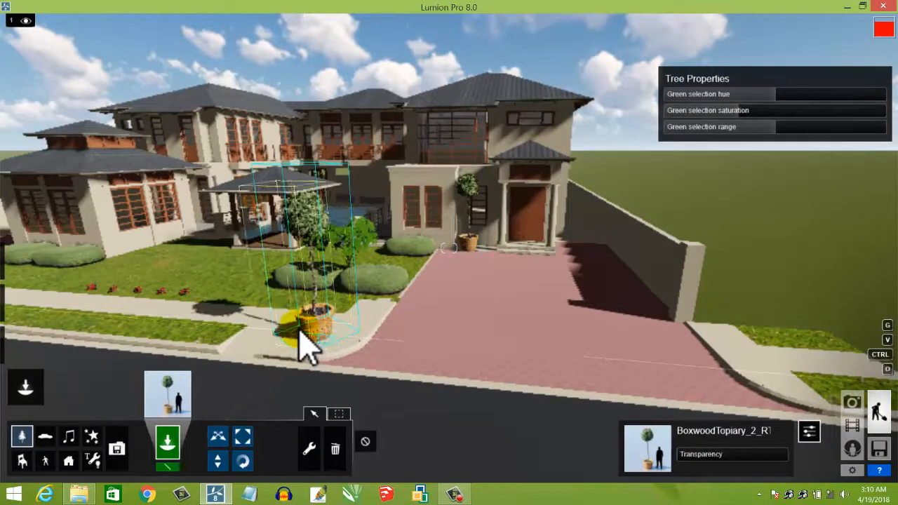
# Step: Plant Canary Island date palms from the Nature Library on the open ground outside the far side boundary wall
pyautogui.press('s')
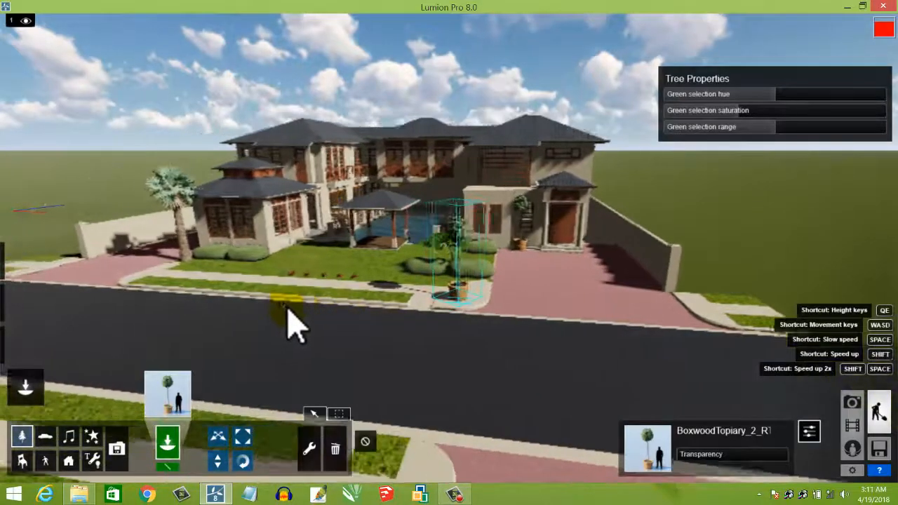
pyautogui.press('s')
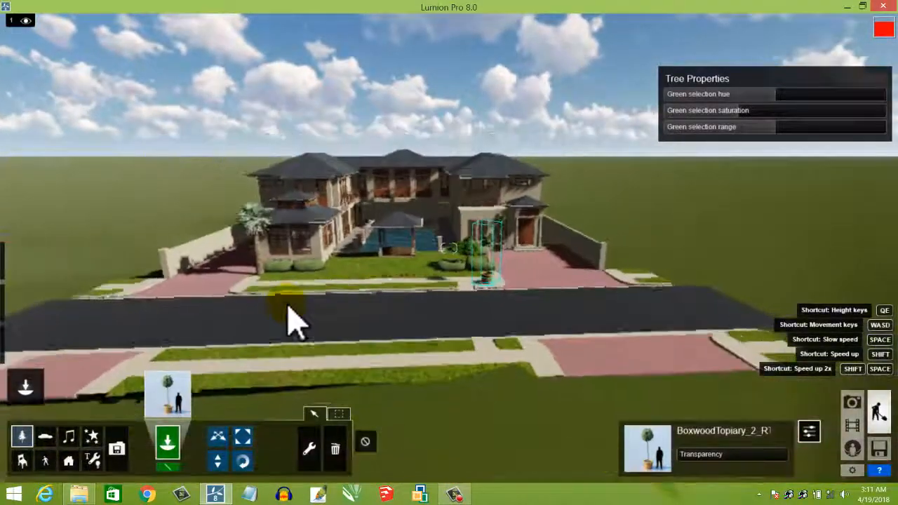
pyautogui.press('a')
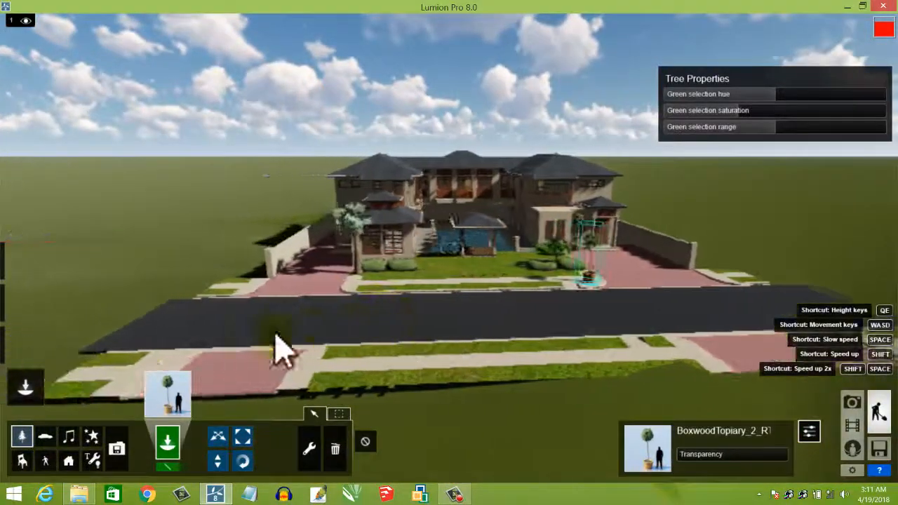
pyautogui.press('a')
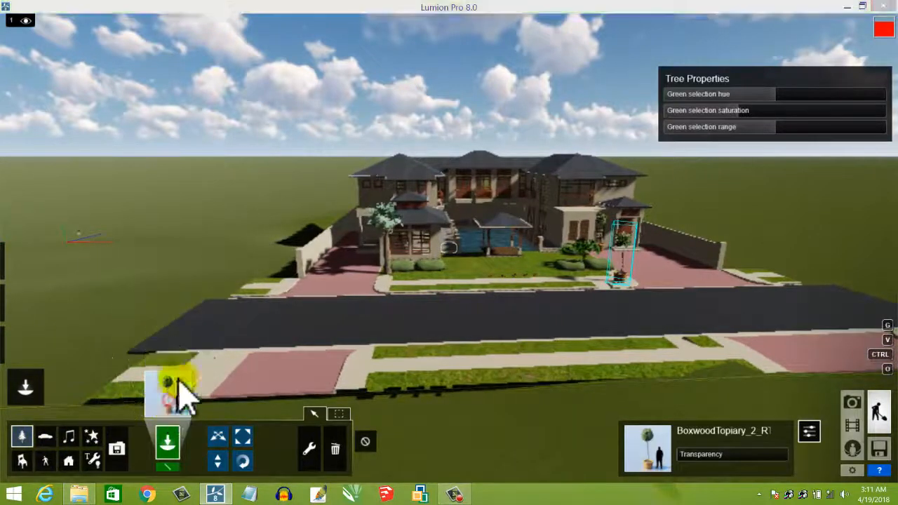
pyautogui.click(178, 380)
pyautogui.click(355, 70)
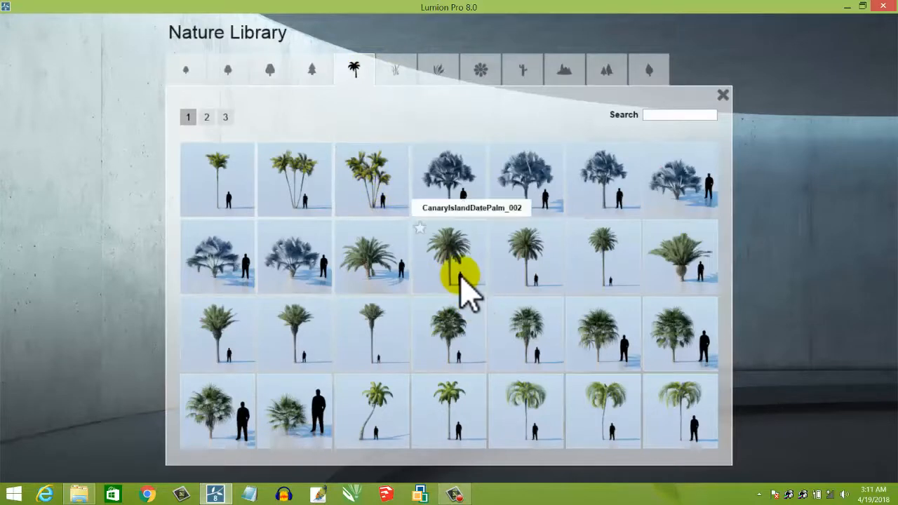
pyautogui.click(292, 254)
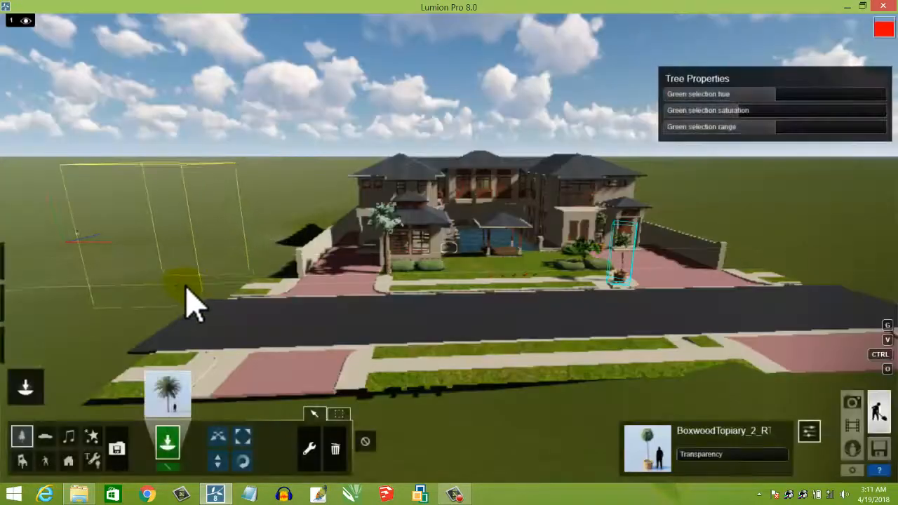
pyautogui.click(224, 247)
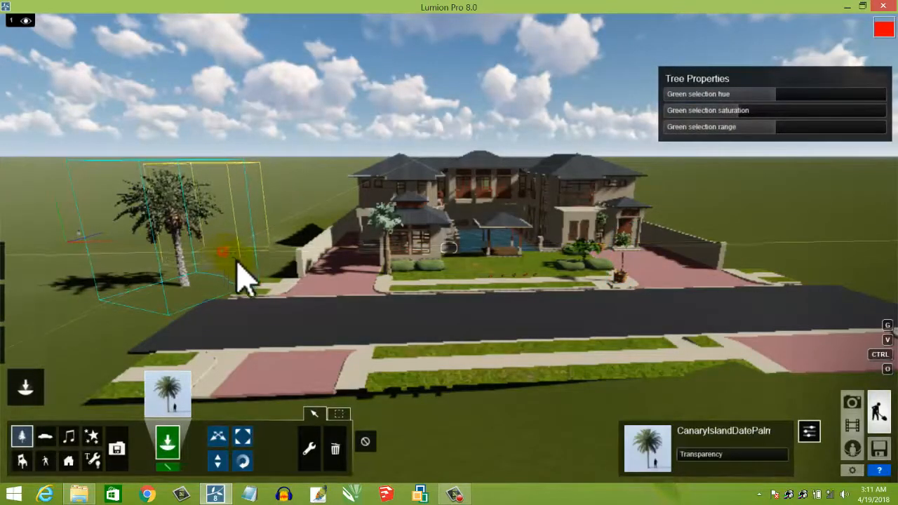
pyautogui.click(236, 265)
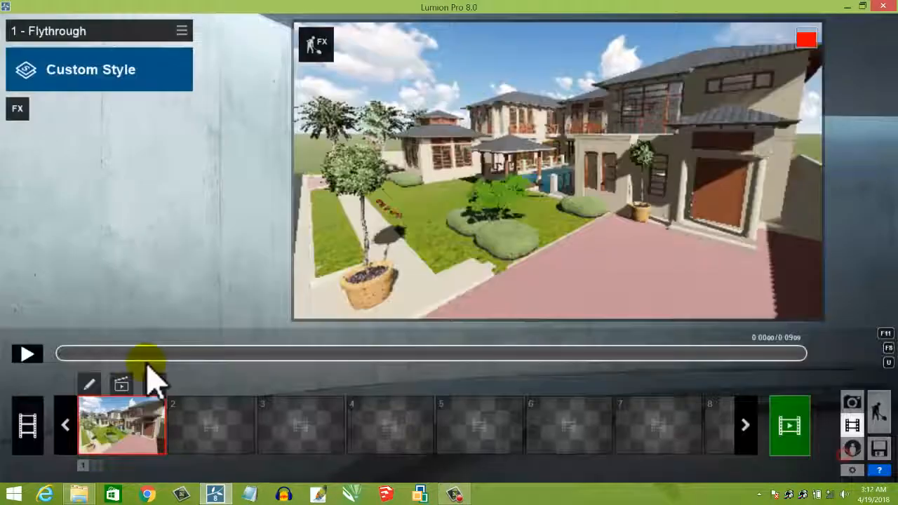
# Step: Preview the flythrough clip and examine the render options for entire movie, current shot, image sequence and MyLumion, leaving without rendering
pyautogui.click(28, 354)
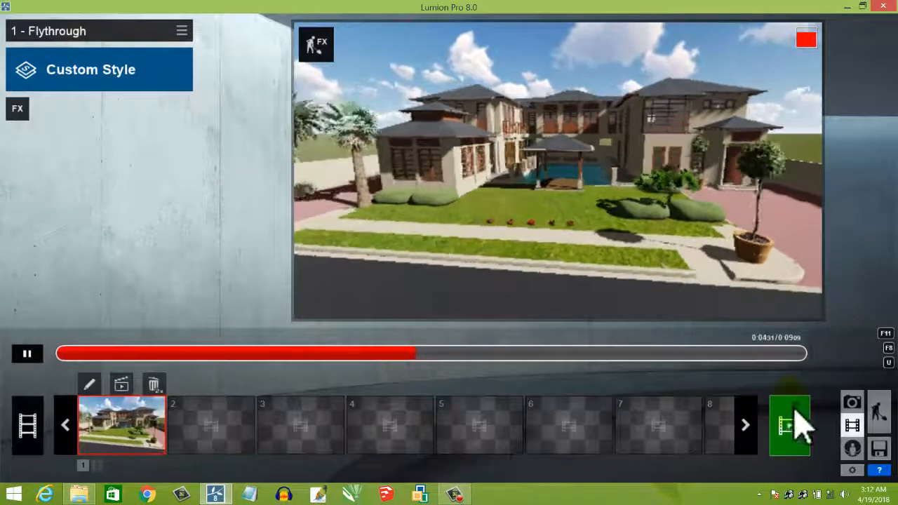
pyautogui.click(796, 433)
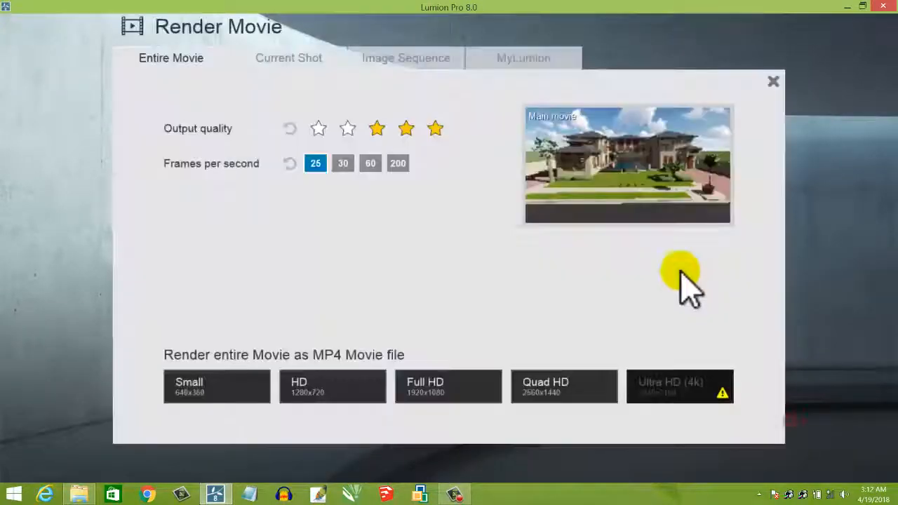
pyautogui.click(439, 130)
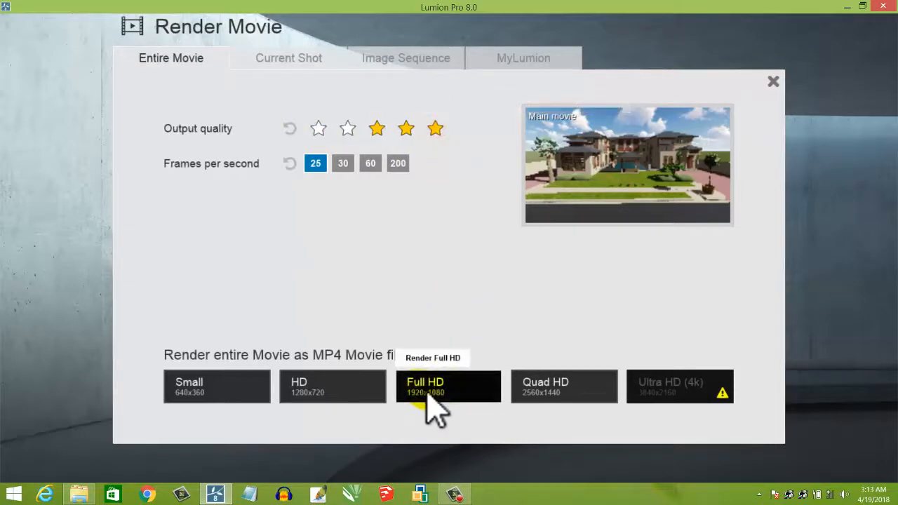
pyautogui.click(402, 60)
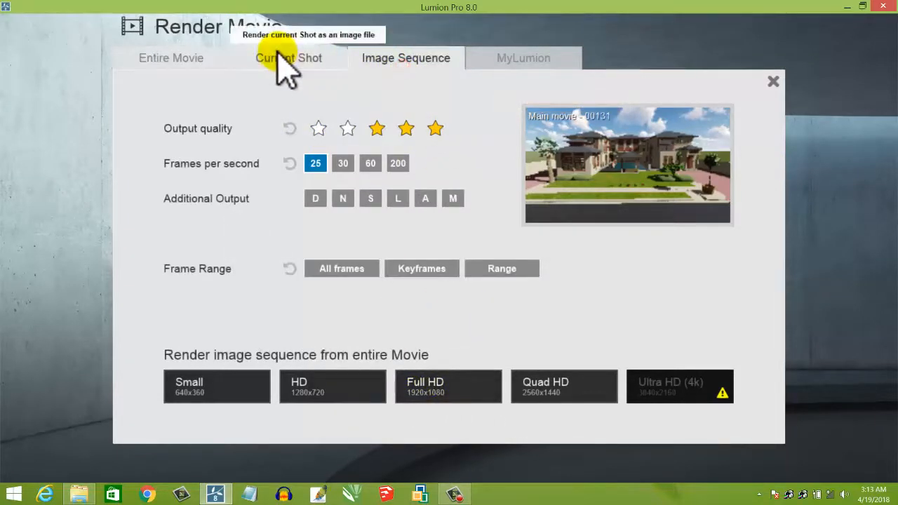
pyautogui.click(282, 59)
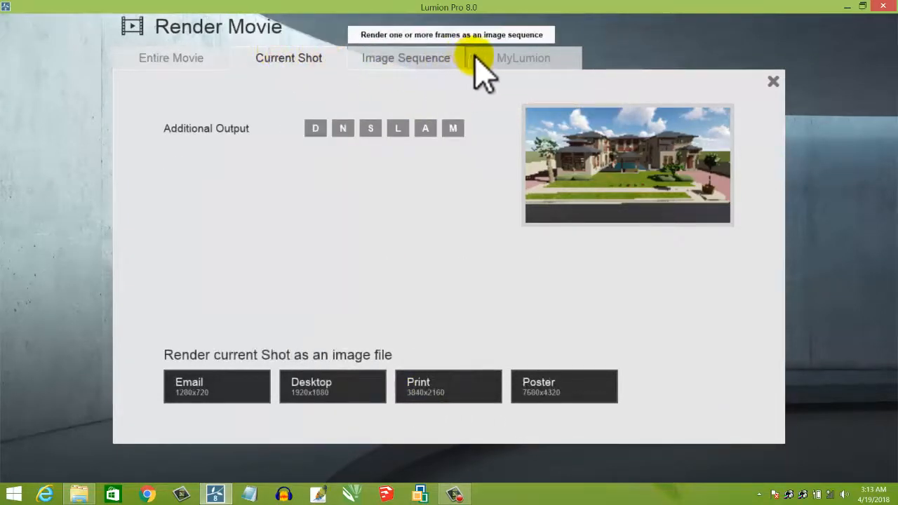
pyautogui.click(514, 58)
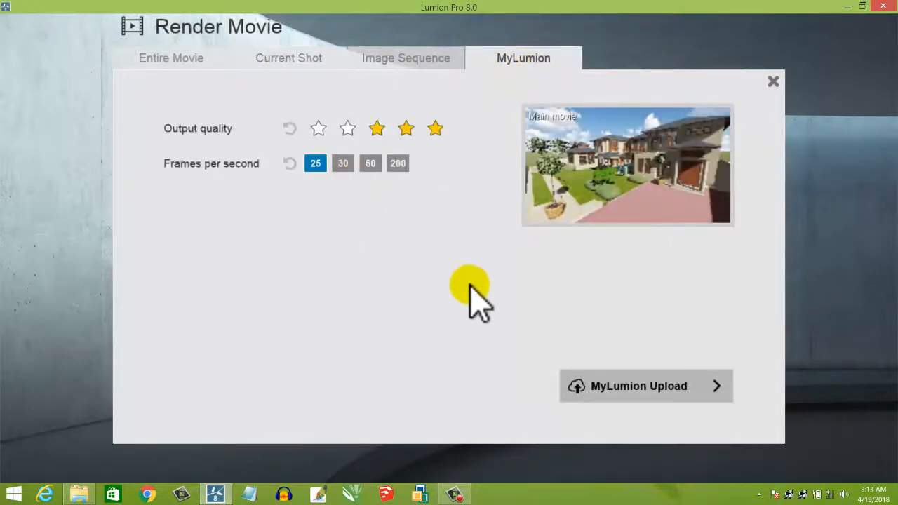
pyautogui.click(773, 82)
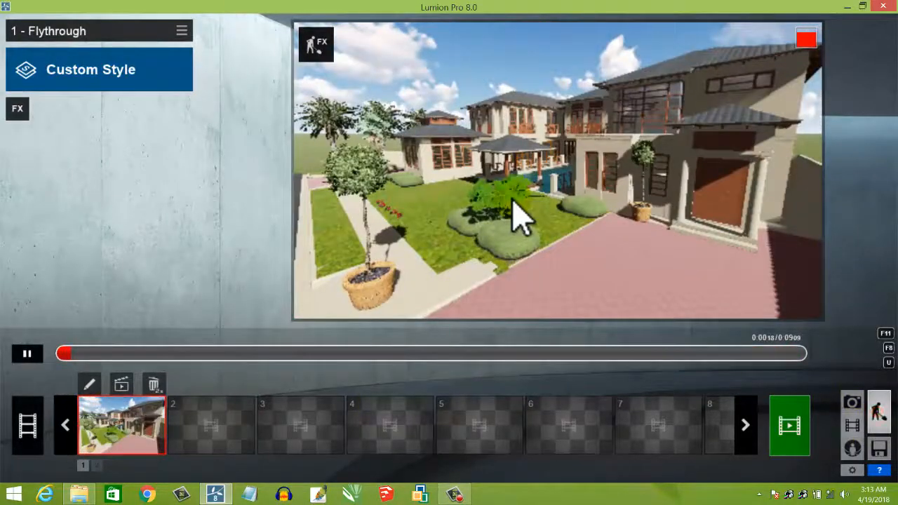
pyautogui.press('Escape')
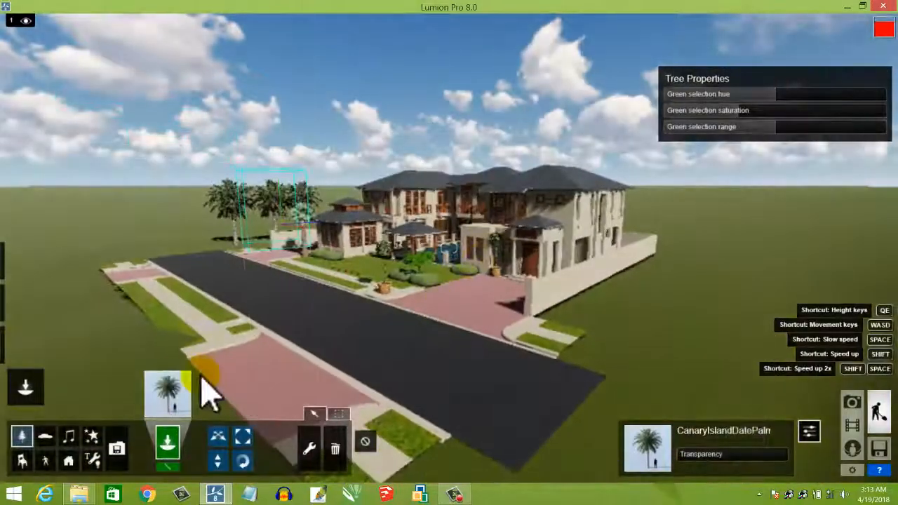
# Step: Place a Car_017 from the Transport Library on the paved driveway in front of the entrance porch
pyautogui.click(44, 437)
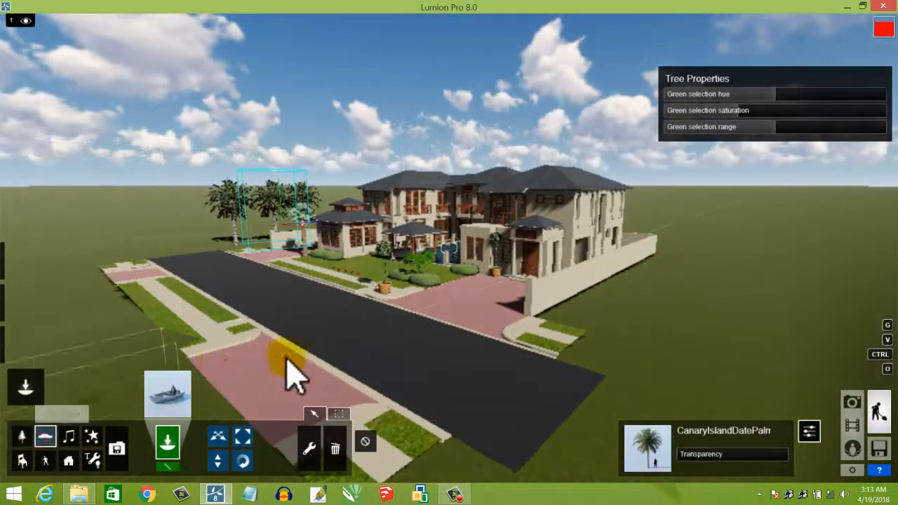
pyautogui.click(169, 390)
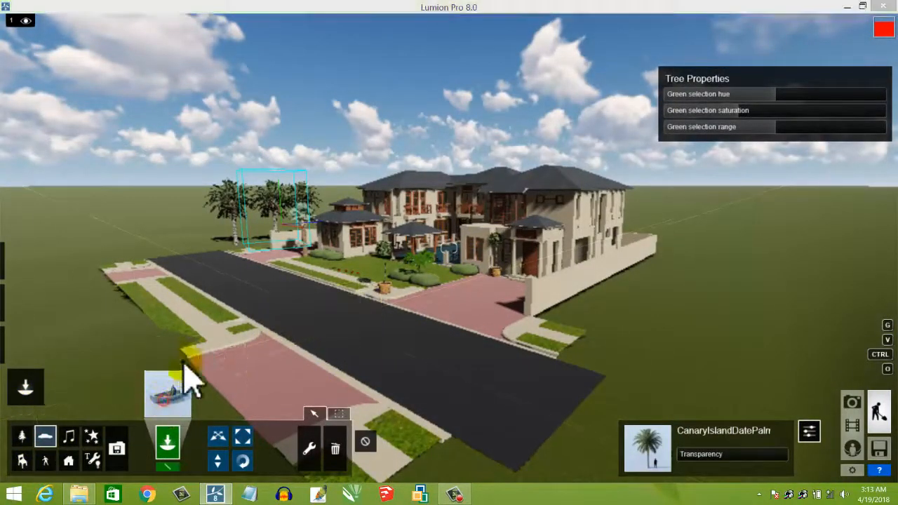
pyautogui.click(271, 72)
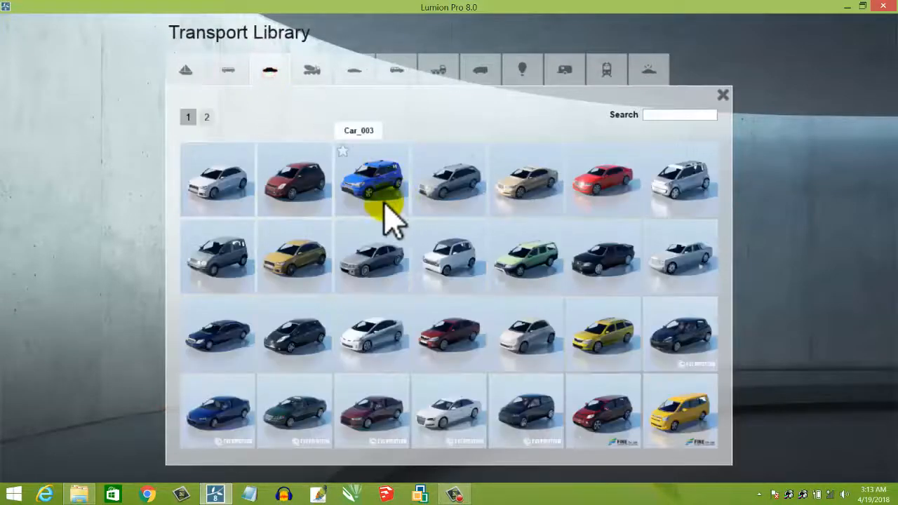
pyautogui.click(471, 417)
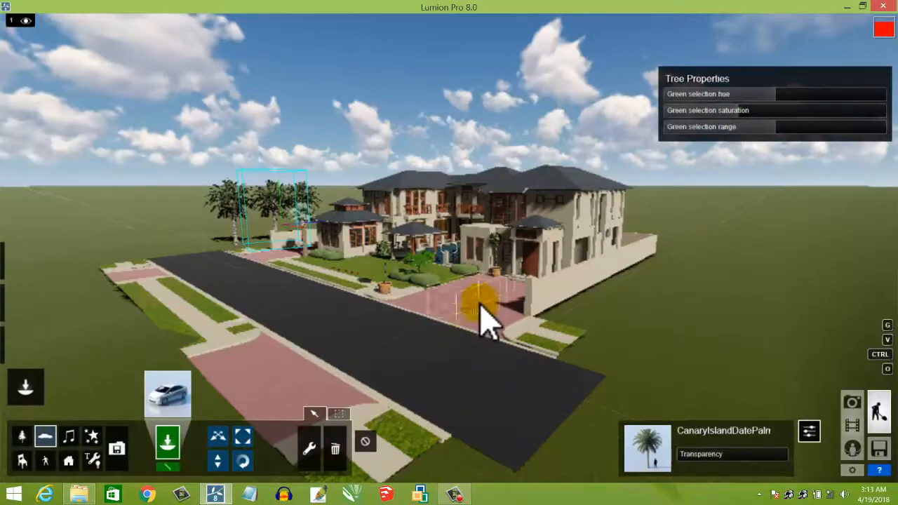
pyautogui.click(481, 303)
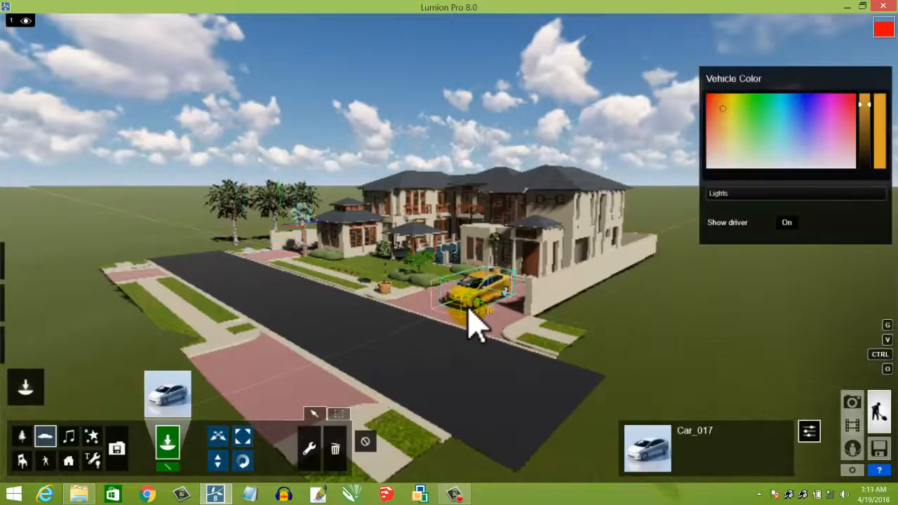
# Step: Add a second Car_017 on the driveway between the first car and the boundary wall
pyautogui.scroll(6, 468, 308)
pyautogui.scroll(-3, 469, 307)
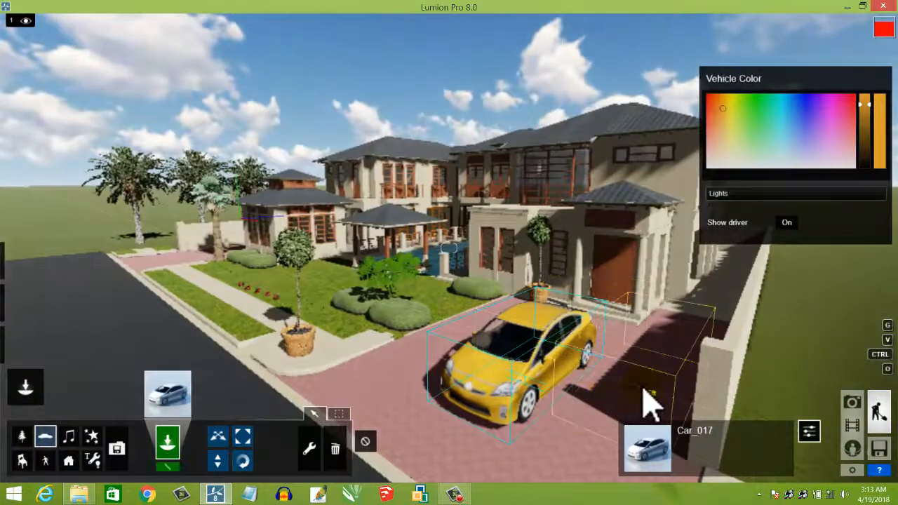
pyautogui.click(643, 375)
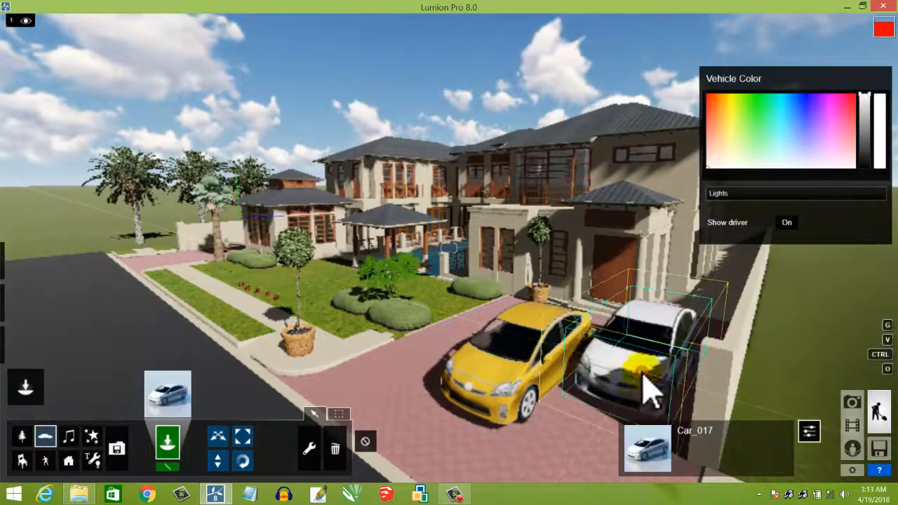
# Step: Move the yellow car across the driveway, away from the white car and closer to the potted topiary
pyautogui.scroll(-5, 617, 384)
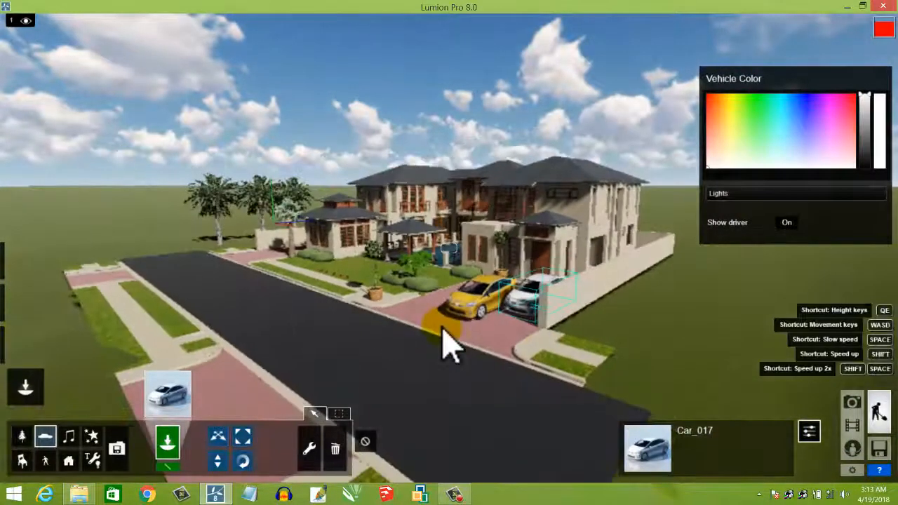
pyautogui.press('a')
pyautogui.press('a')
pyautogui.moveTo(446, 323); pyautogui.dragTo(445, 327, button='right')
pyautogui.press('a')
pyautogui.press('a')
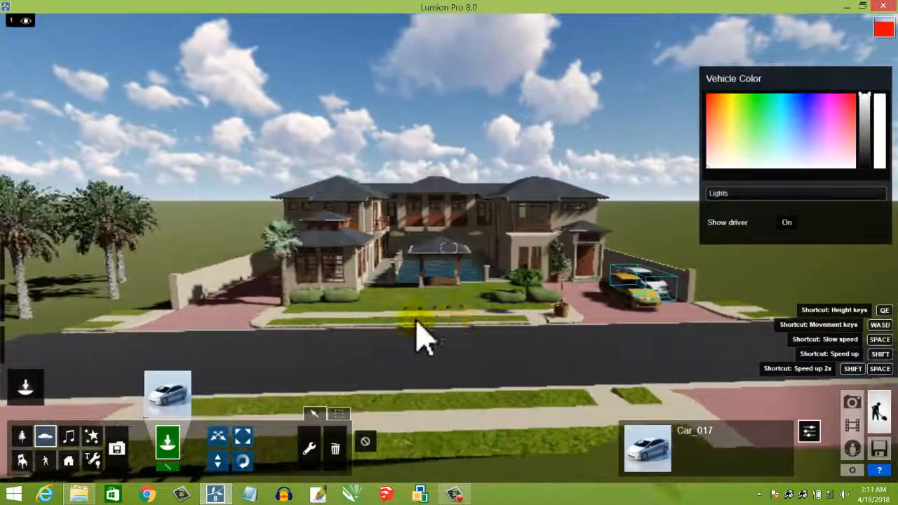
pyautogui.click(218, 437)
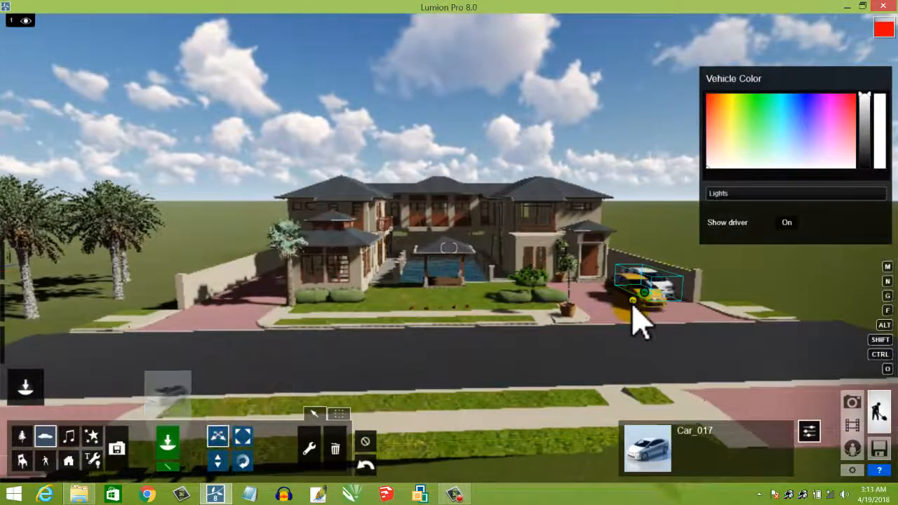
pyautogui.moveTo(635, 323); pyautogui.dragTo(624, 324)
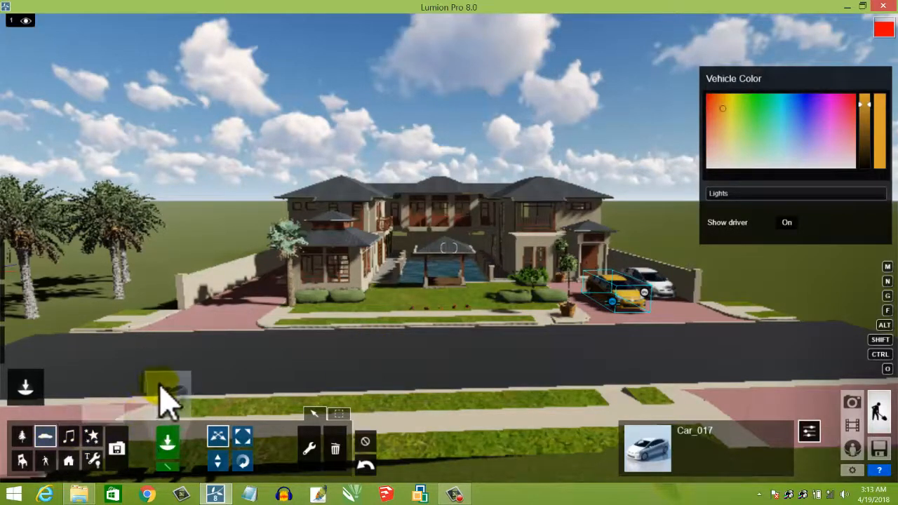
# Step: Place a Car_HD_007 on the road near the parked cars' driveway and a Car_011 on the road in front of the lawn
pyautogui.click(161, 387)
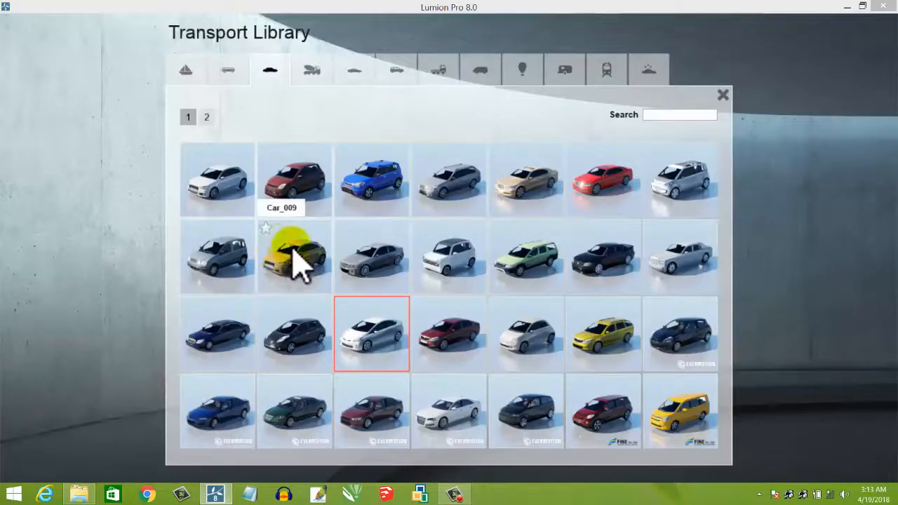
pyautogui.click(455, 414)
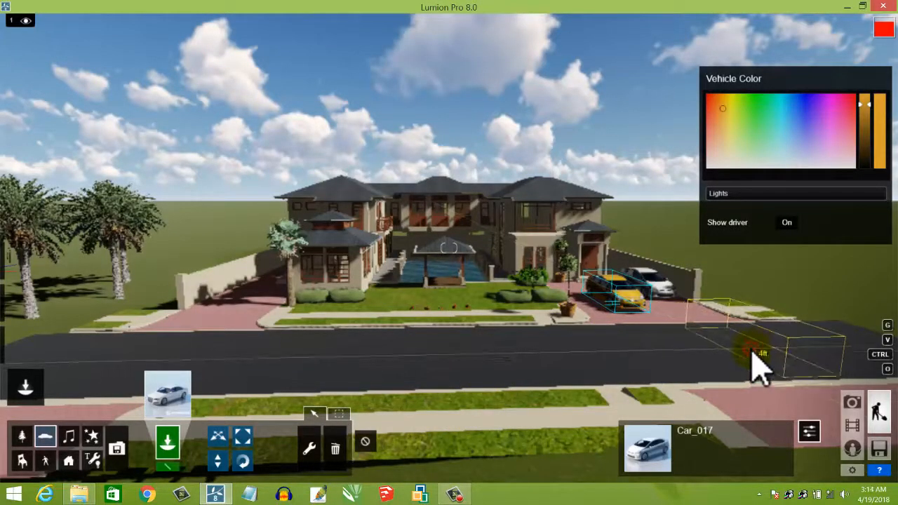
pyautogui.click(760, 365)
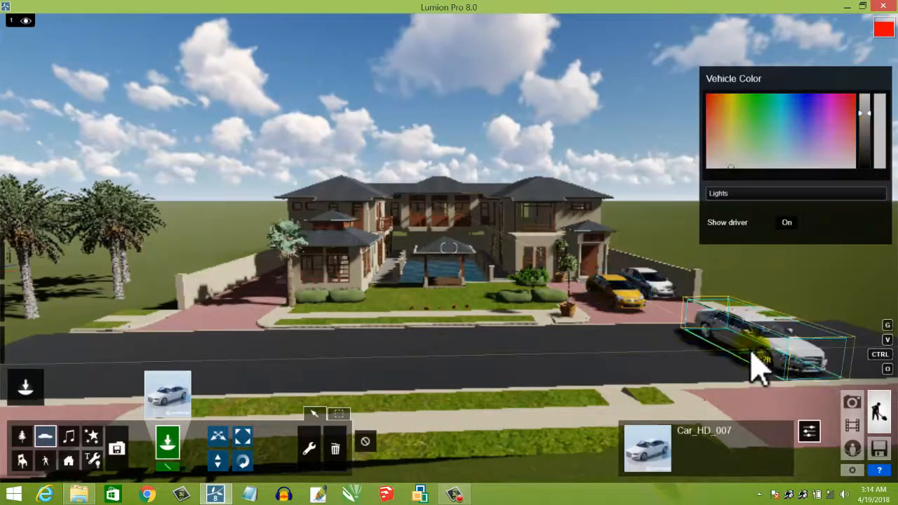
pyautogui.click(168, 397)
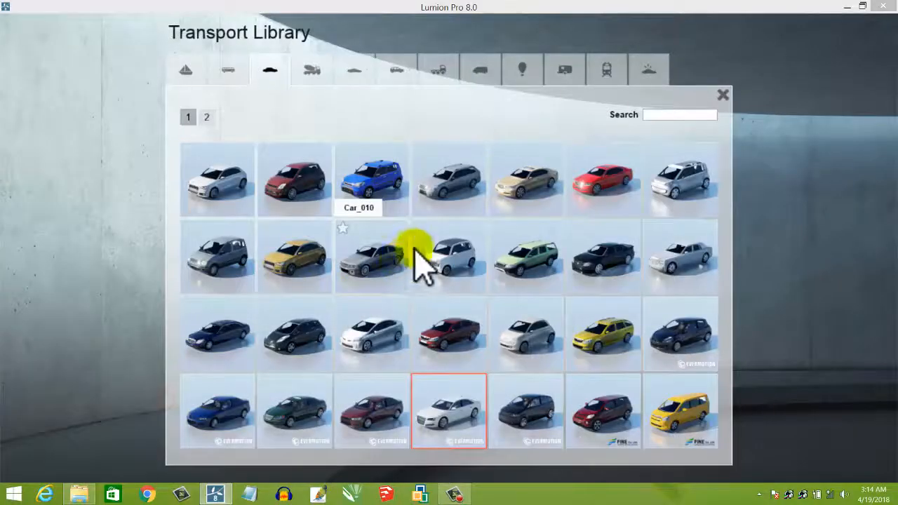
pyautogui.click(442, 386)
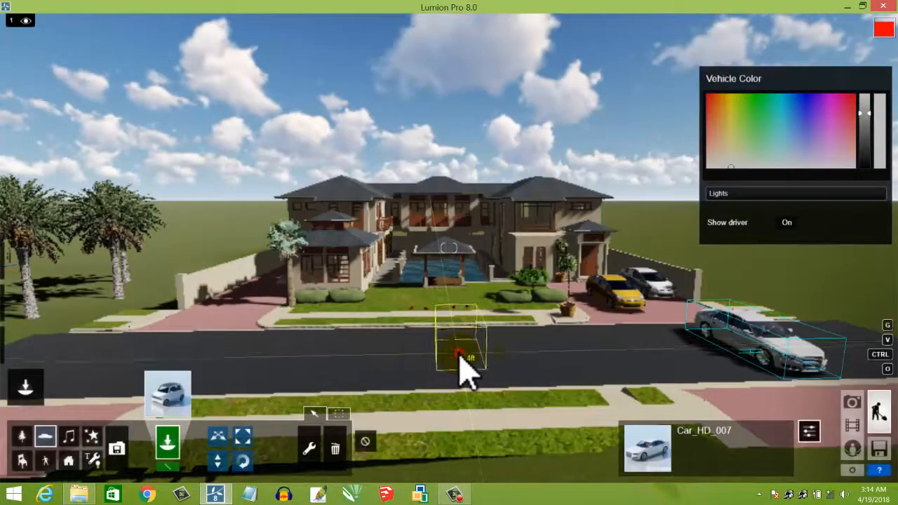
# Step: Rotate the Car_011 and the Car_HD_007 so that both cars line up with the direction of the road
pyautogui.click(242, 460)
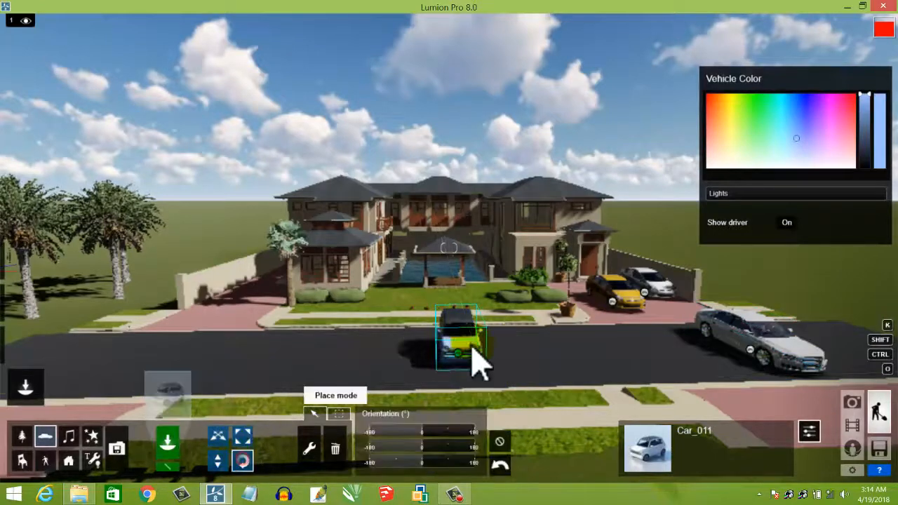
pyautogui.moveTo(453, 377); pyautogui.dragTo(438, 379)
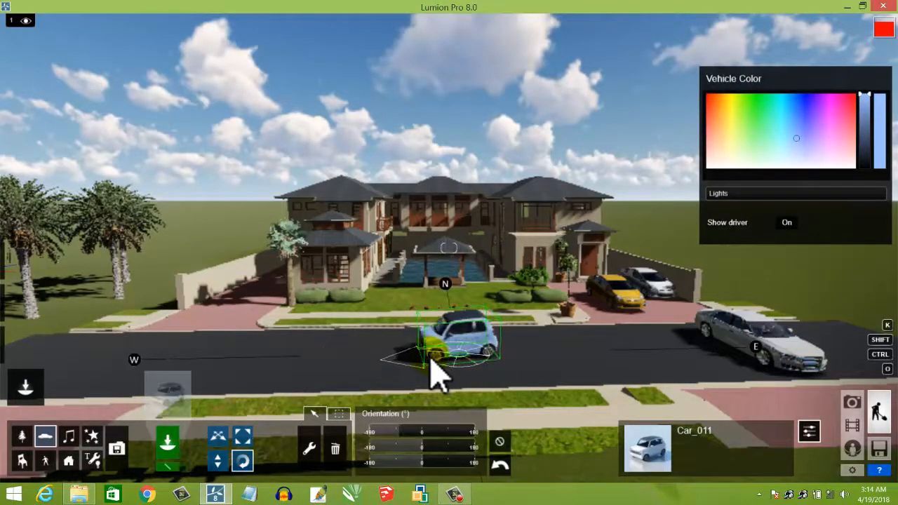
pyautogui.click(714, 361)
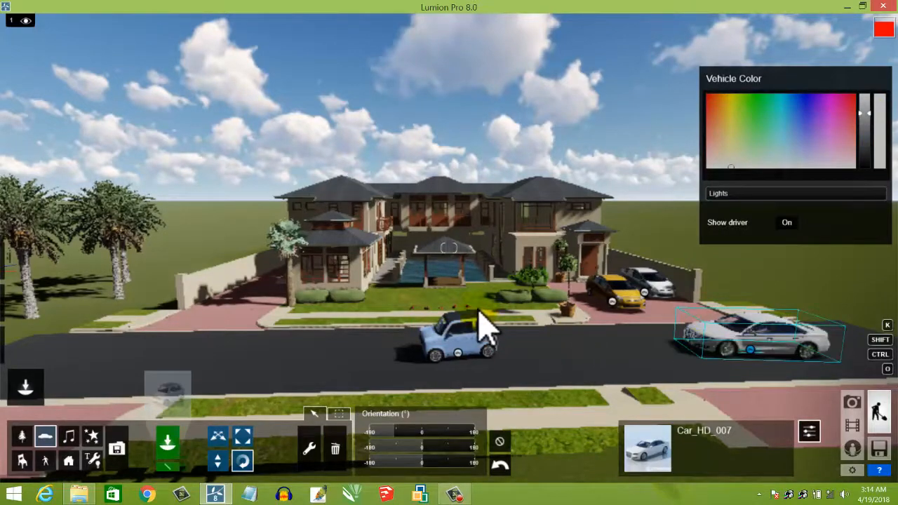
# Step: Examine the furnished scene from several angles, including the front garden, pool gazebo, driveway and cars on the road
pyautogui.press('w')
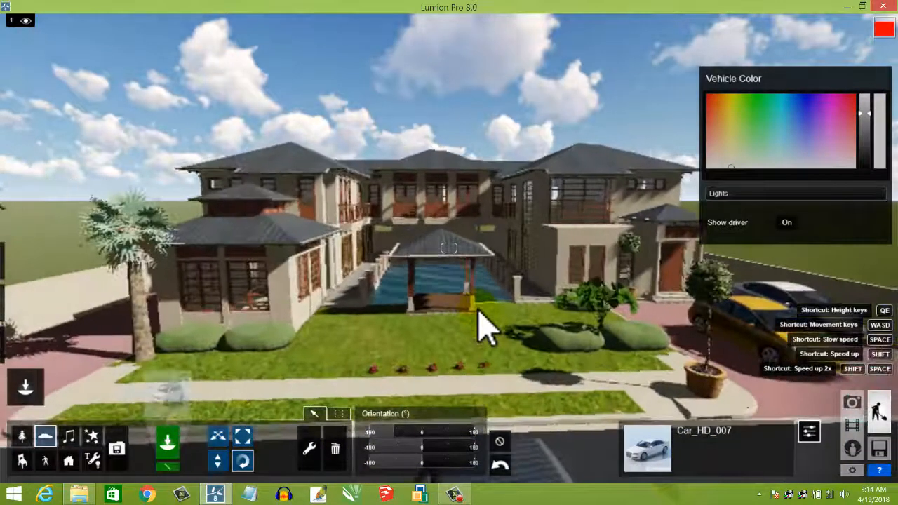
pyautogui.press('a')
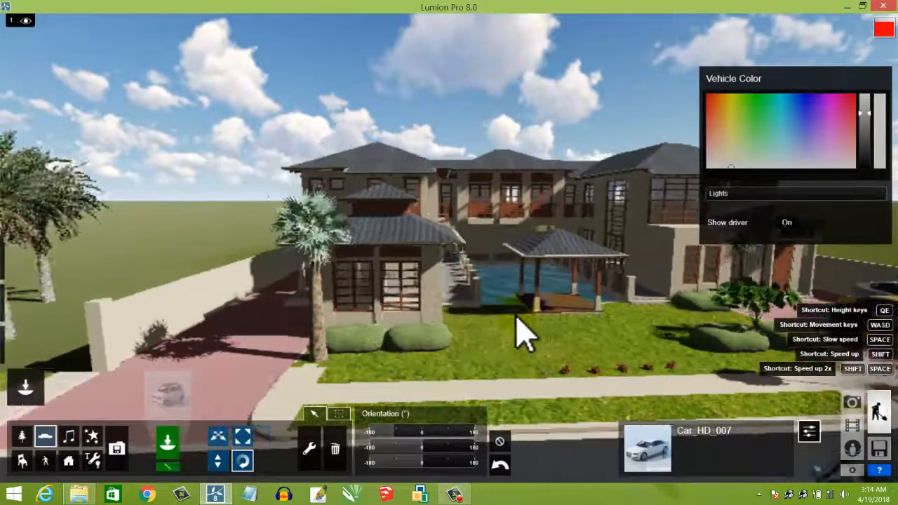
pyautogui.press('d')
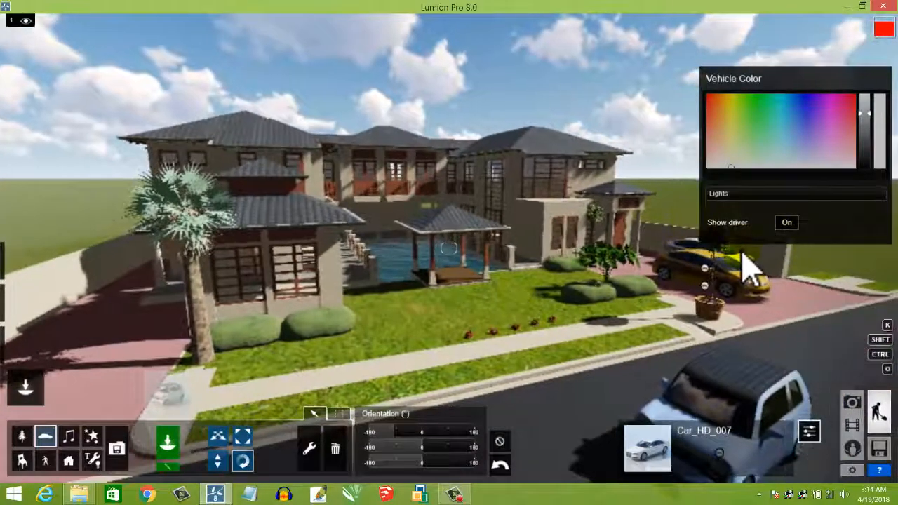
pyautogui.press('s')
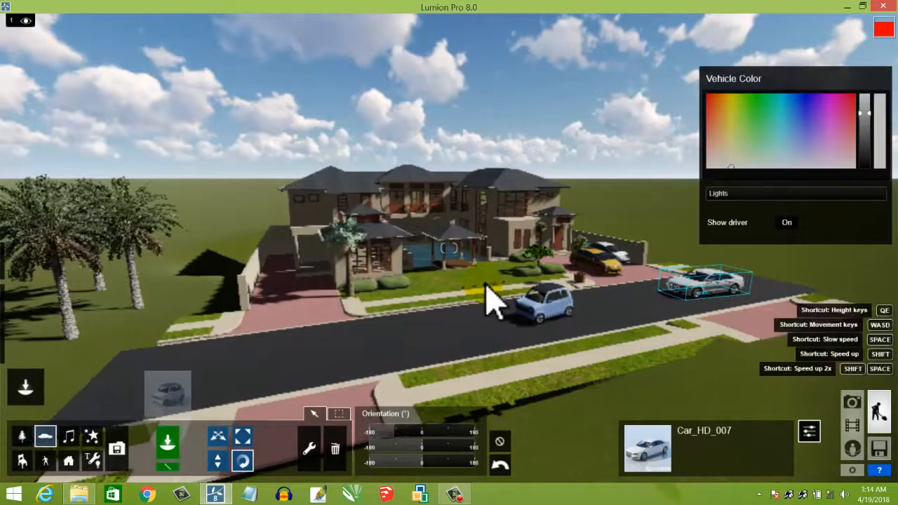
pyautogui.moveTo(503, 305); pyautogui.dragTo(449, 242, button='right')
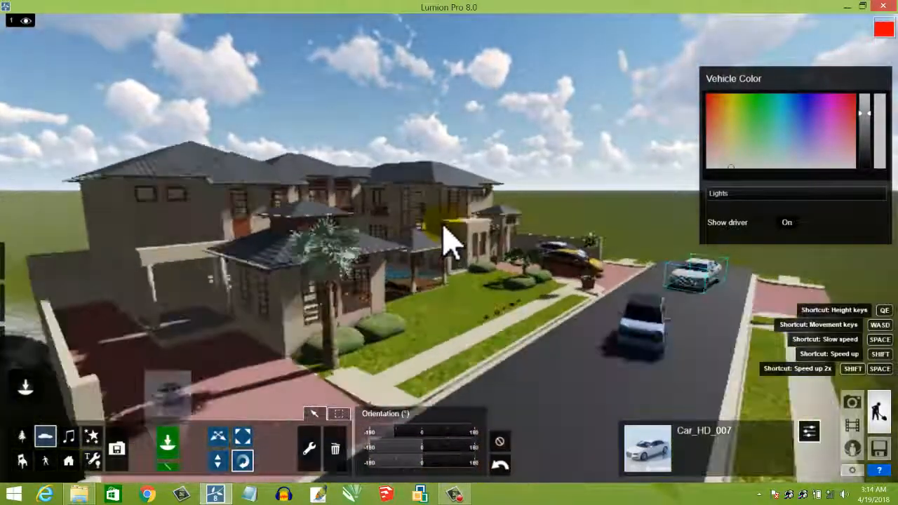
pyautogui.press('w')
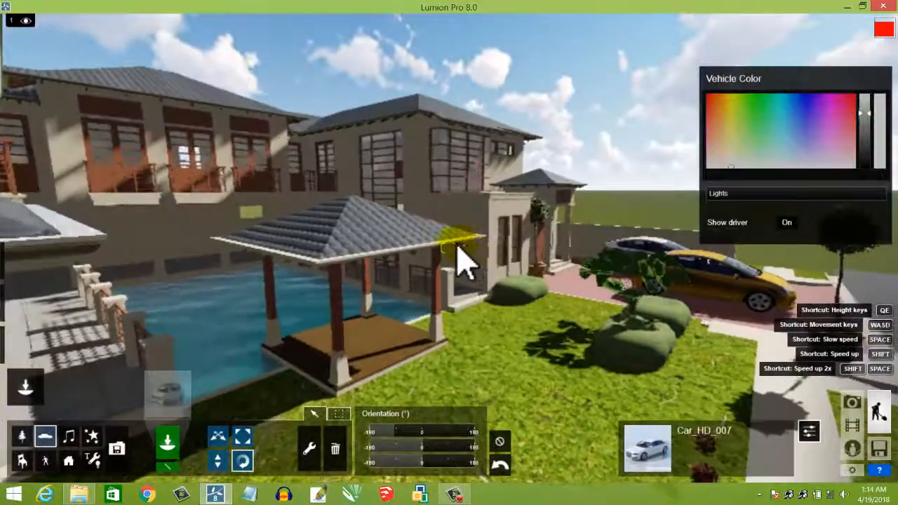
pyautogui.press('a')
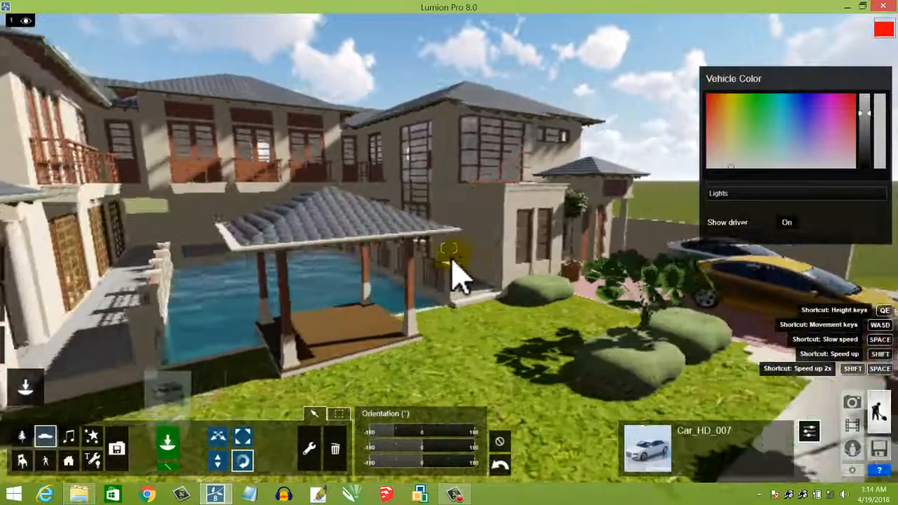
pyautogui.press('a')
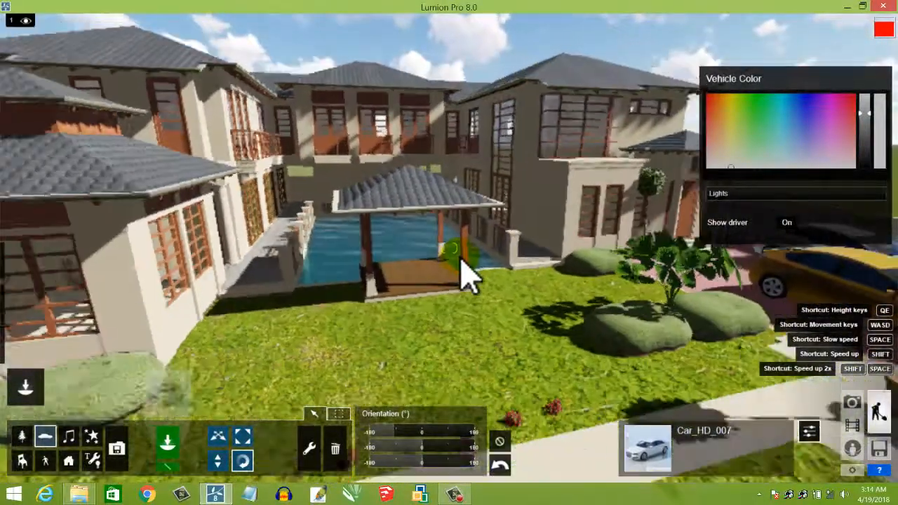
pyautogui.press('s')
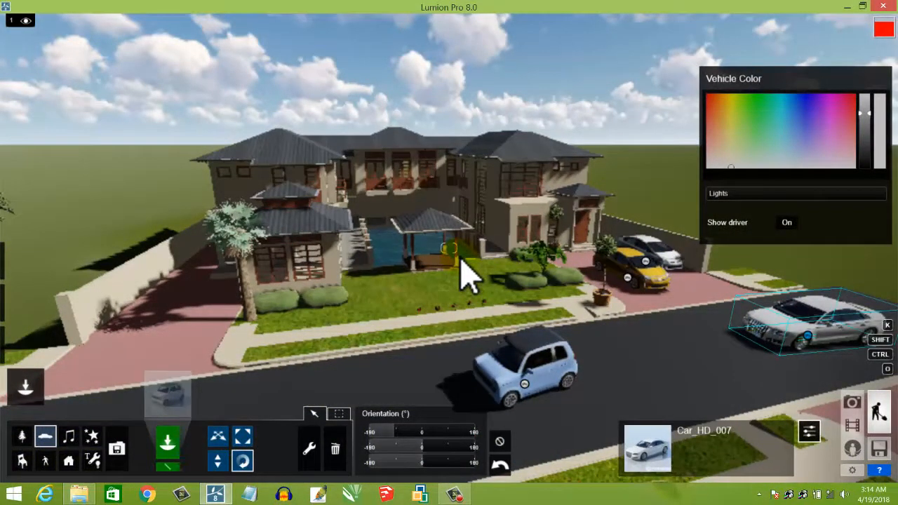
pyautogui.press('d')
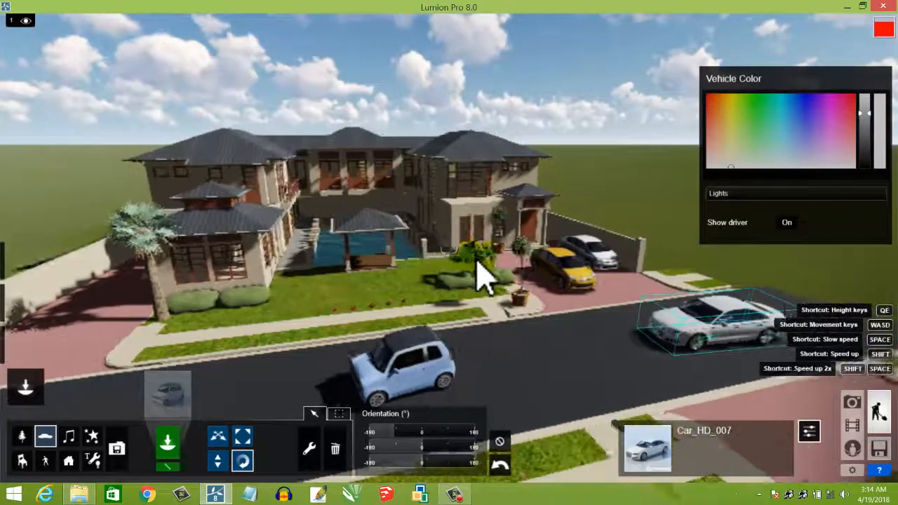
pyautogui.press('a')
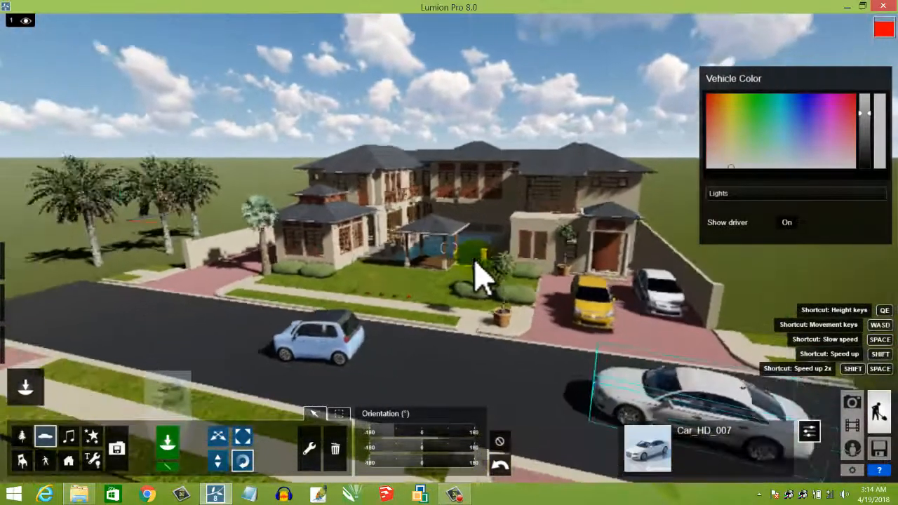
pyautogui.press('d')
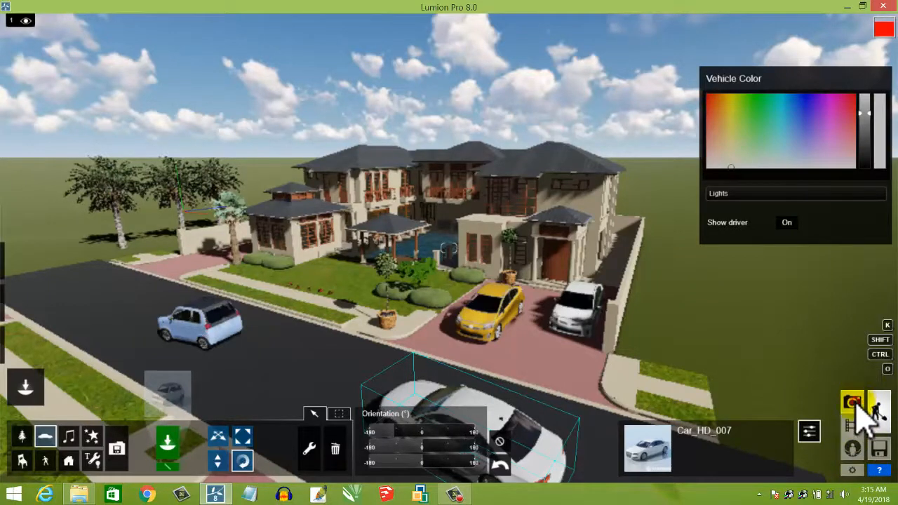
# Step: Switch to Photo mode and frame the house, driveway and road cars from an elevated corner viewpoint
pyautogui.click(855, 404)
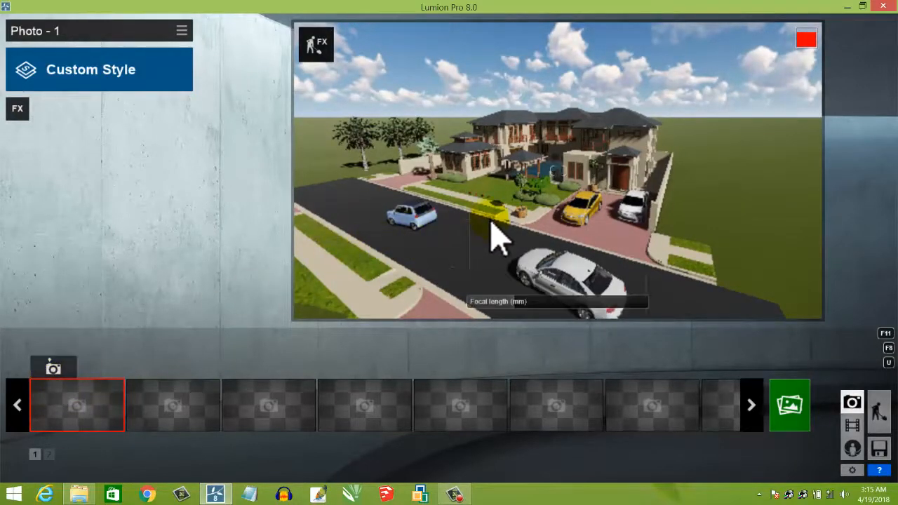
pyautogui.press('a')
pyautogui.press('a')
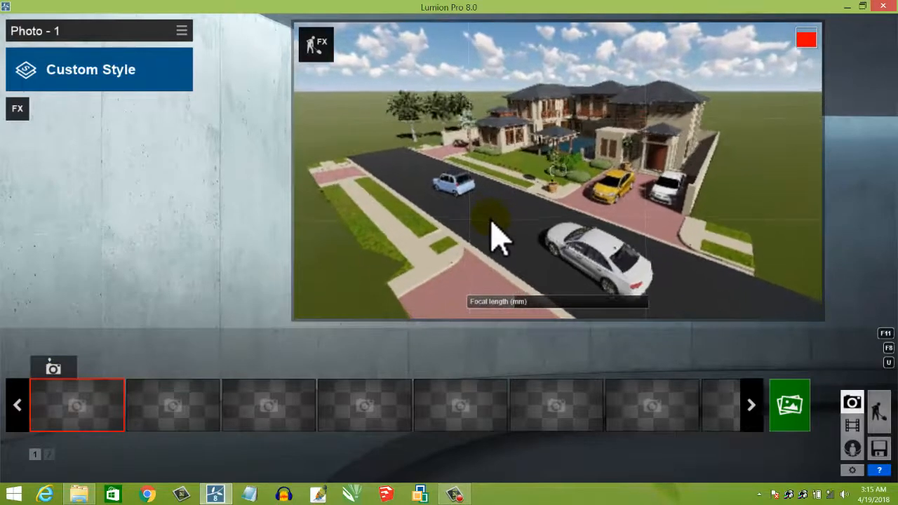
pyautogui.press('w')
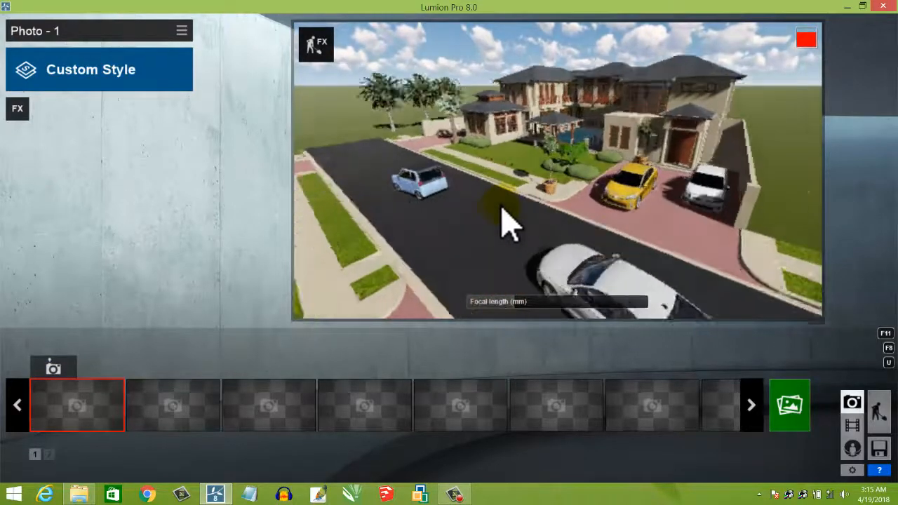